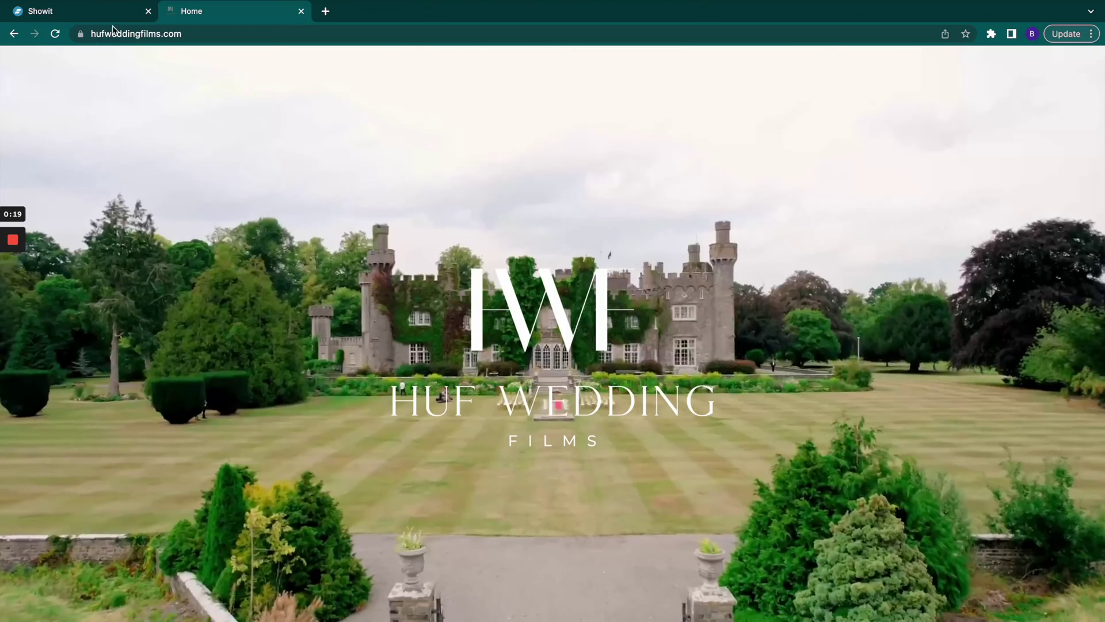
Return to the Showit editor tab showing the Home Hero's website_video.mp4 background.
{"action": "left_click", "coordinate": [95, 11]}
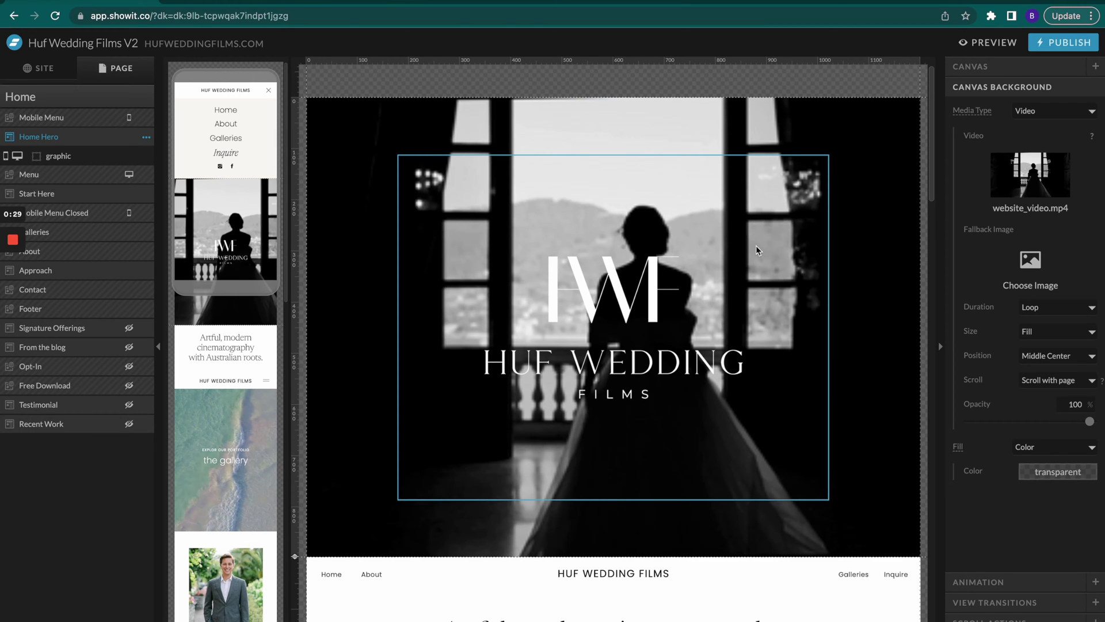
Switch to the desktop space with Google results for 'davinci resolve free download'.
{"action": "key", "text": "ctrl+Left"}
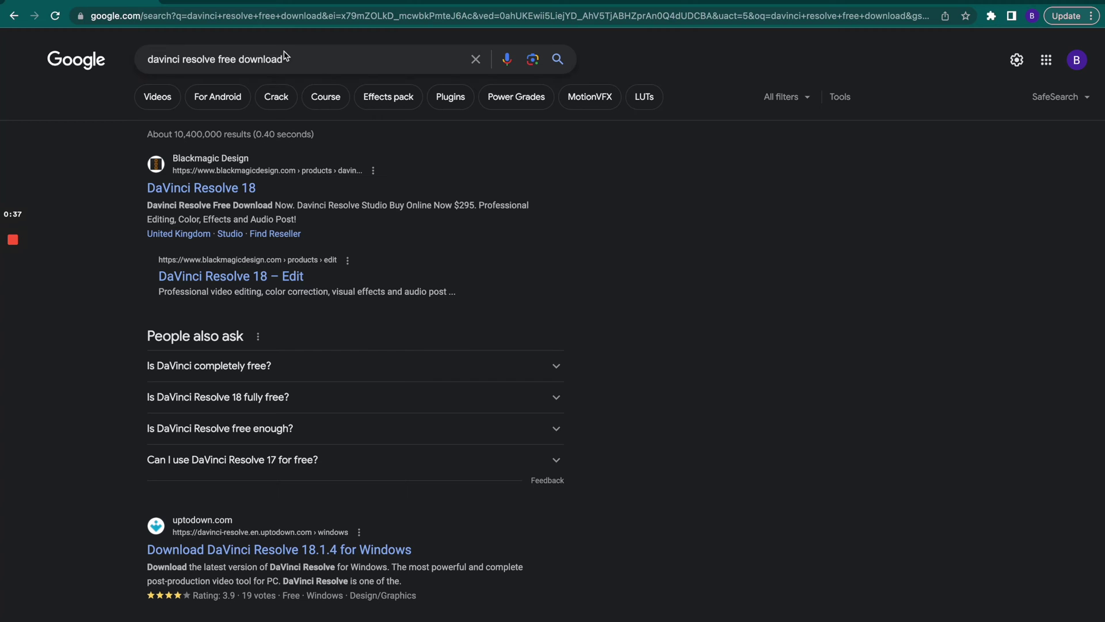
Request the free DaVinci Resolve 18 Mac OS X download, then switch over to Resolve.
{"action": "left_click", "coordinate": [202, 187]}
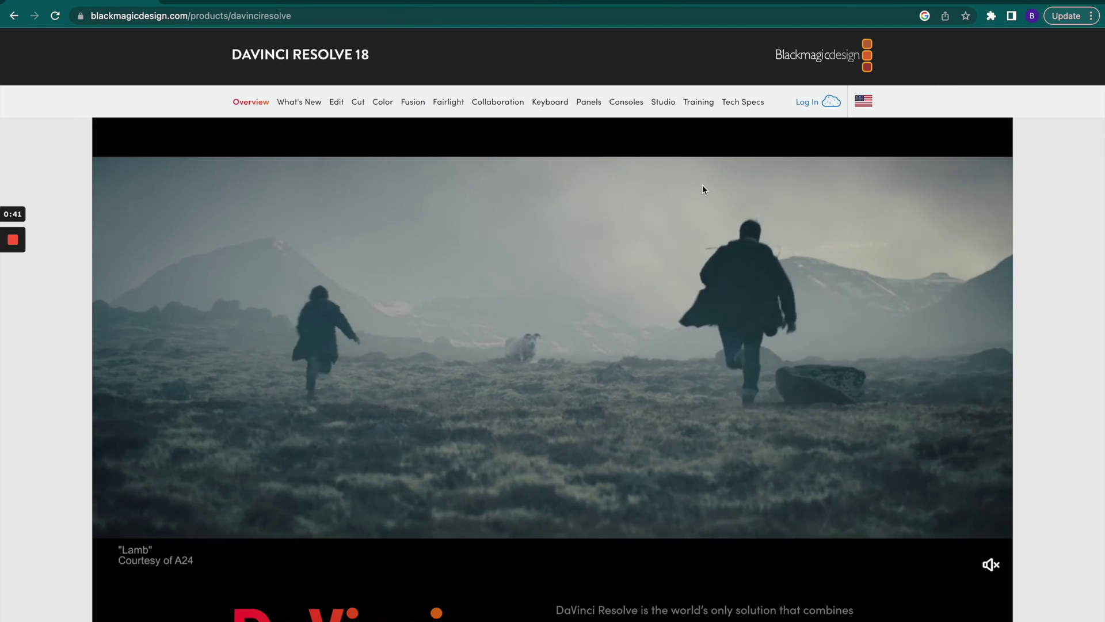
{"action": "scroll", "coordinate": [620, 251], "scroll_direction": "down", "scroll_amount": 7}
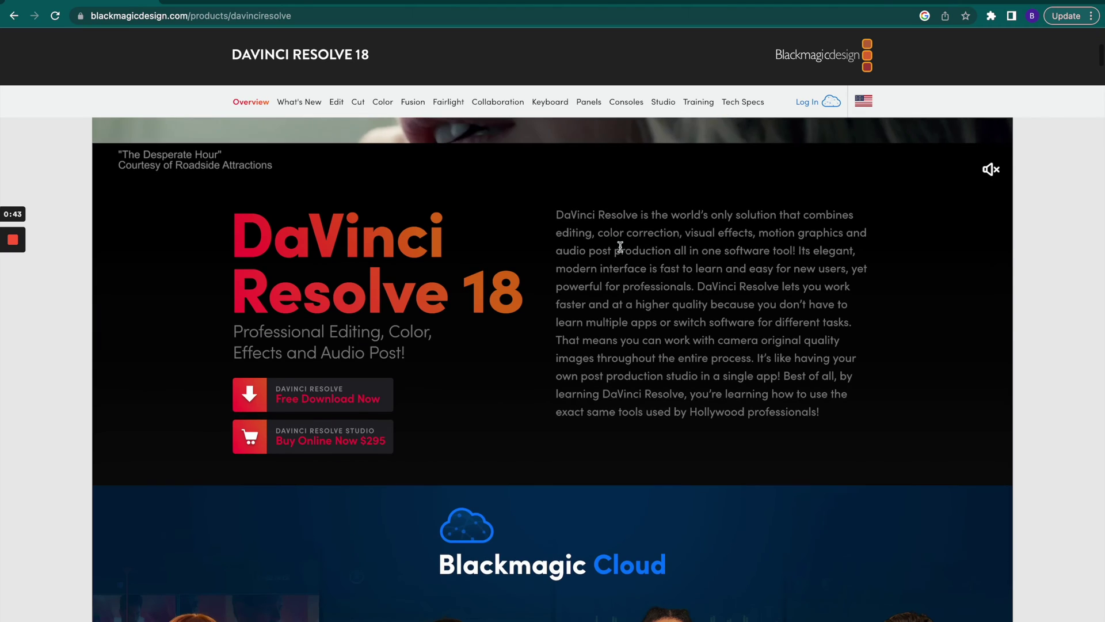
{"action": "left_click", "coordinate": [250, 397]}
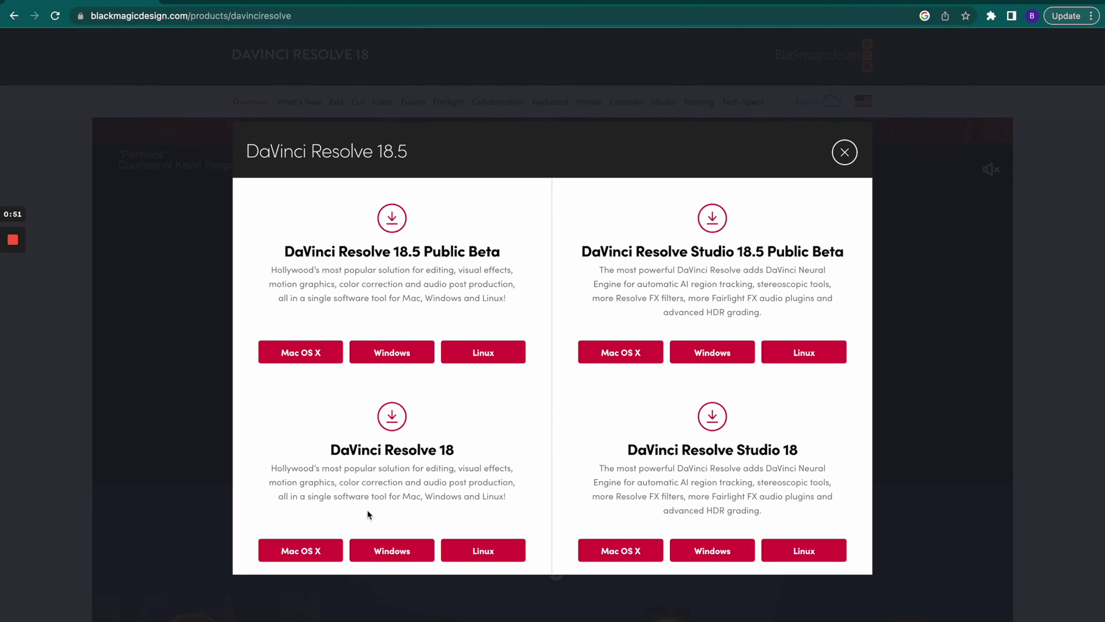
{"action": "left_click", "coordinate": [300, 551]}
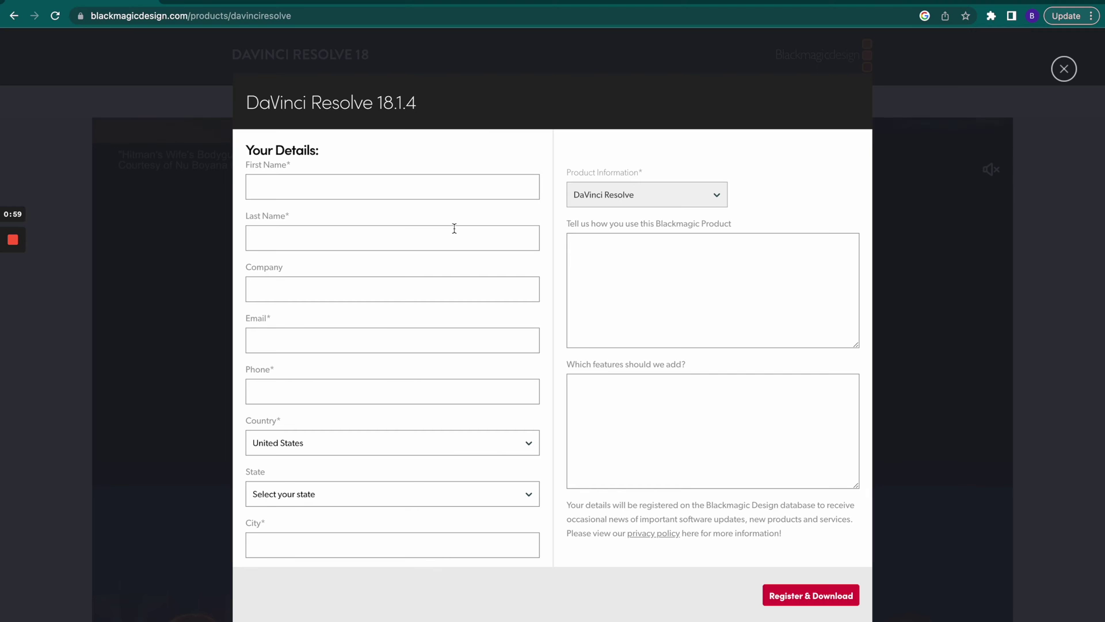
{"action": "key", "text": "ctrl+Left"}
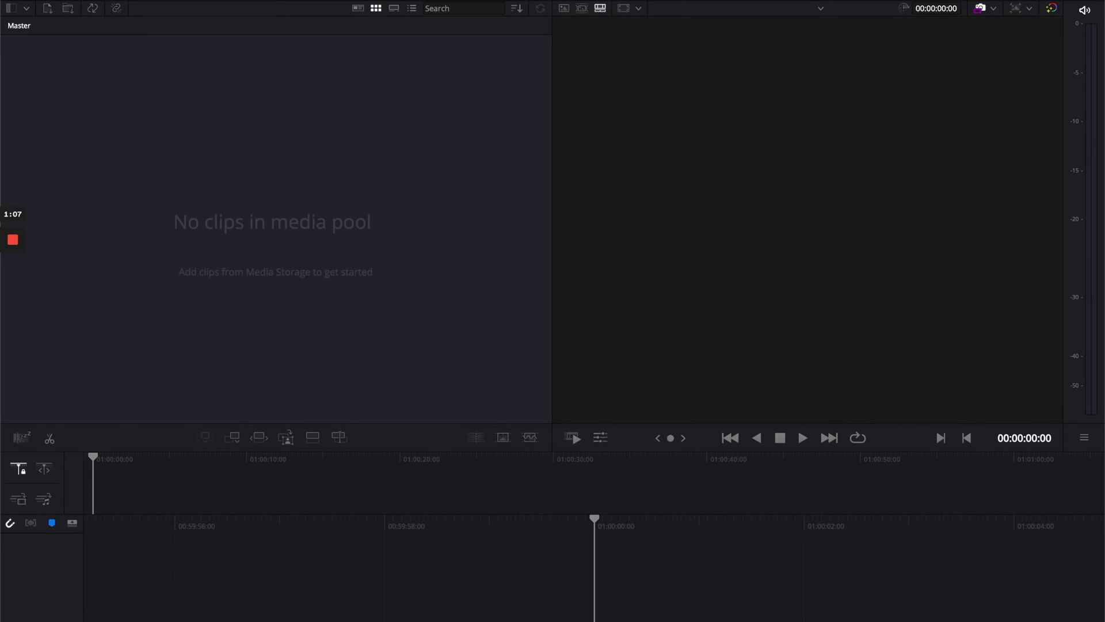
Import Background Video Test.mov from Downloads into the media pool, changing the project frame rate to match.
{"action": "key", "text": "shift+2"}
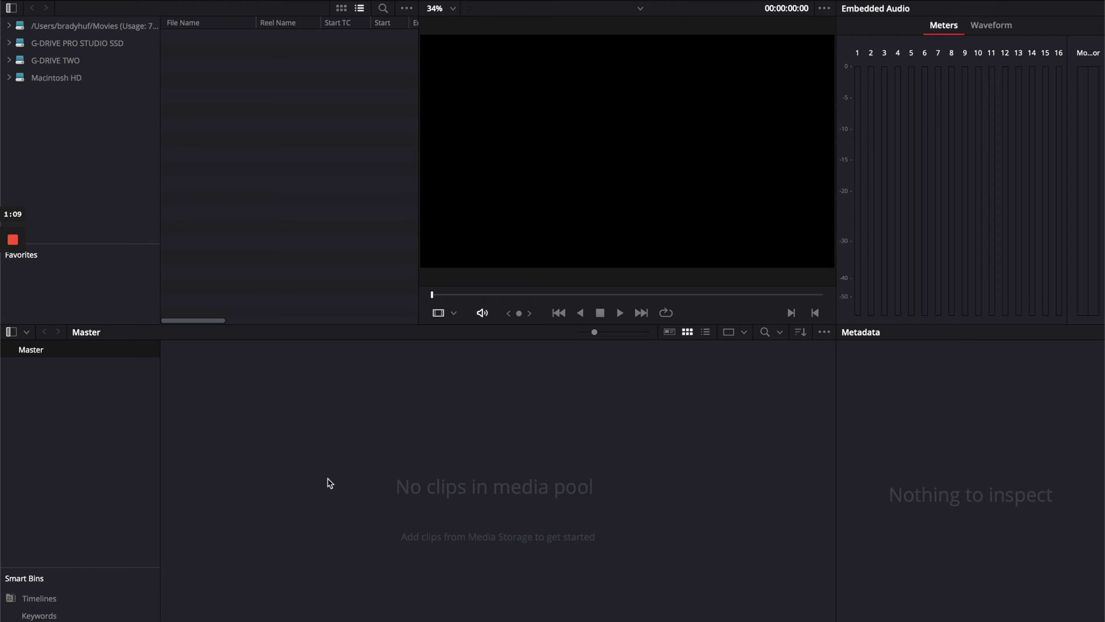
{"action": "left_click", "coordinate": [95, 79]}
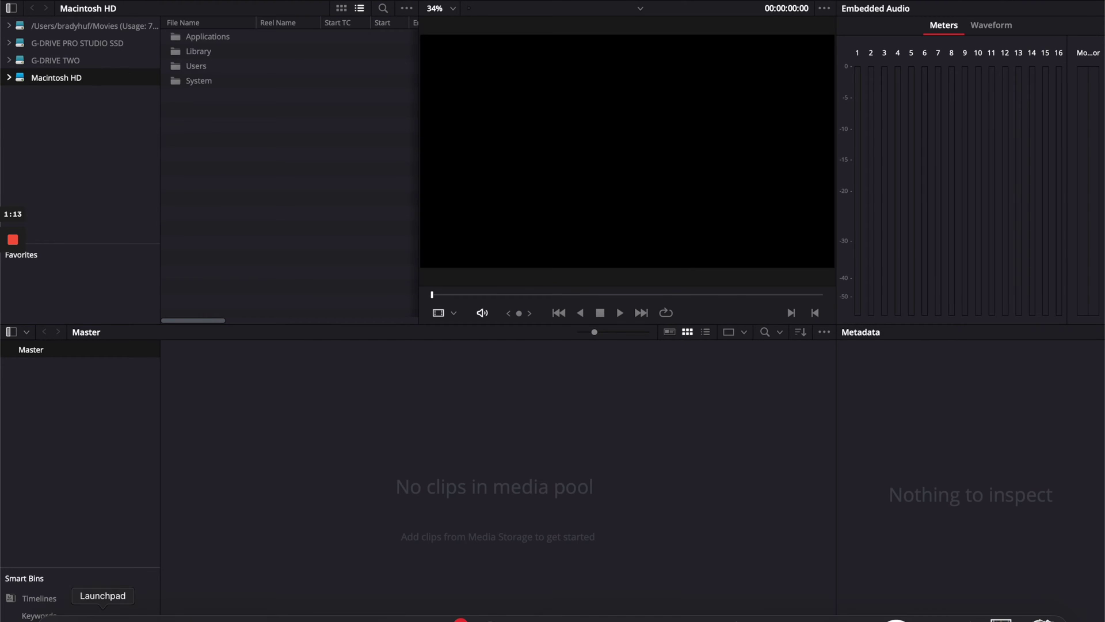
{"action": "left_click", "coordinate": [56, 612]}
{"action": "left_click_drag", "start_coordinate": [448, 198], "coordinate": [614, 101]}
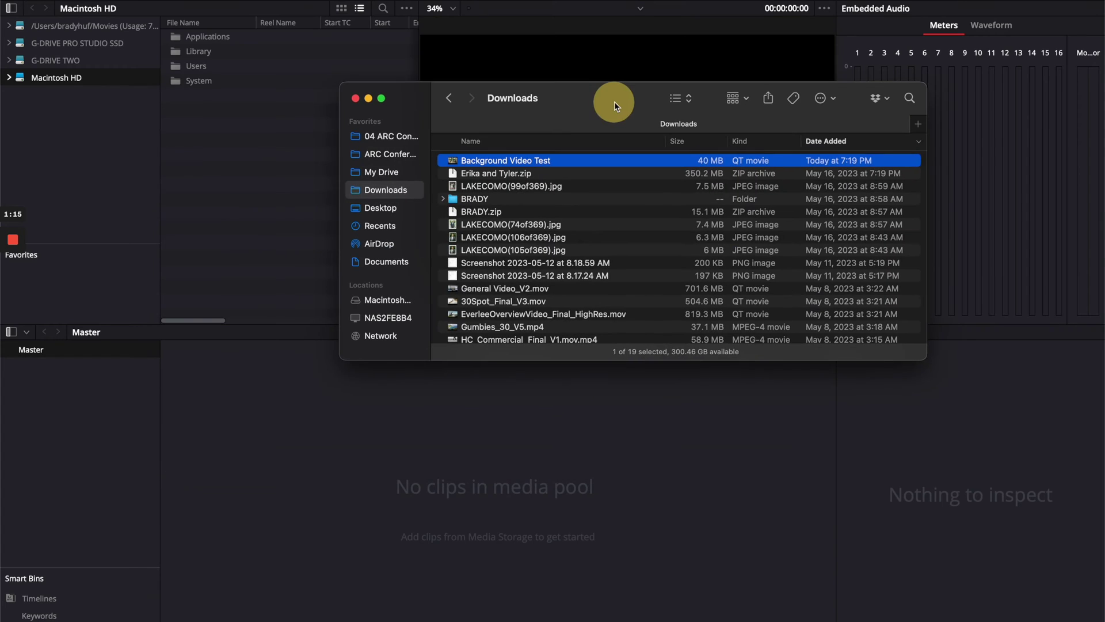
{"action": "left_click_drag", "start_coordinate": [520, 164], "coordinate": [268, 451]}
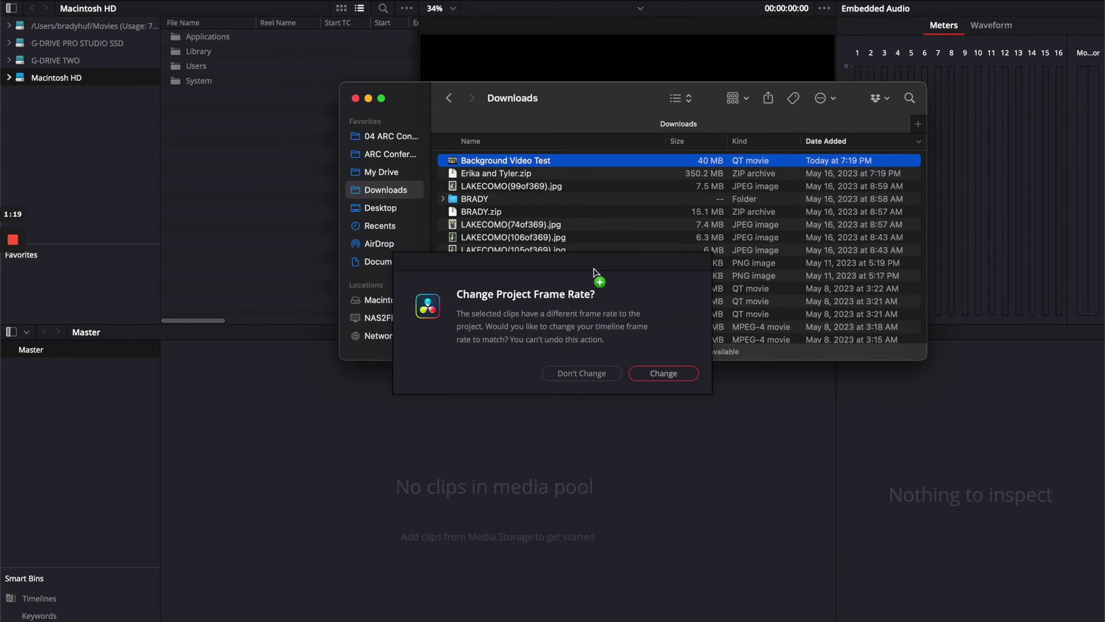
{"action": "left_click", "coordinate": [664, 375]}
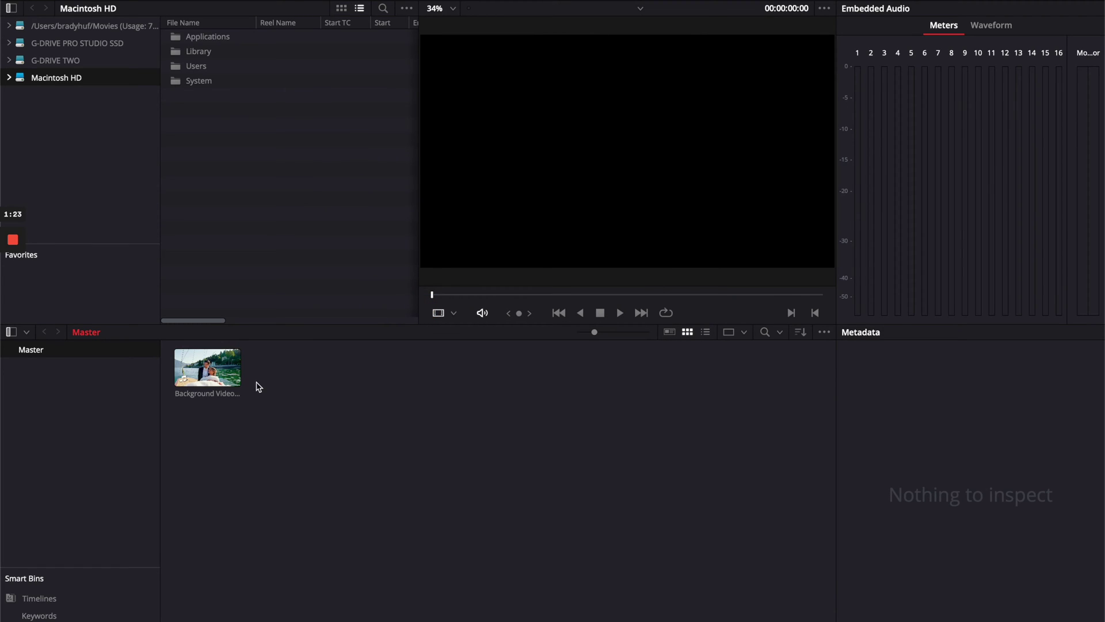
{"action": "key", "text": "shift+4"}
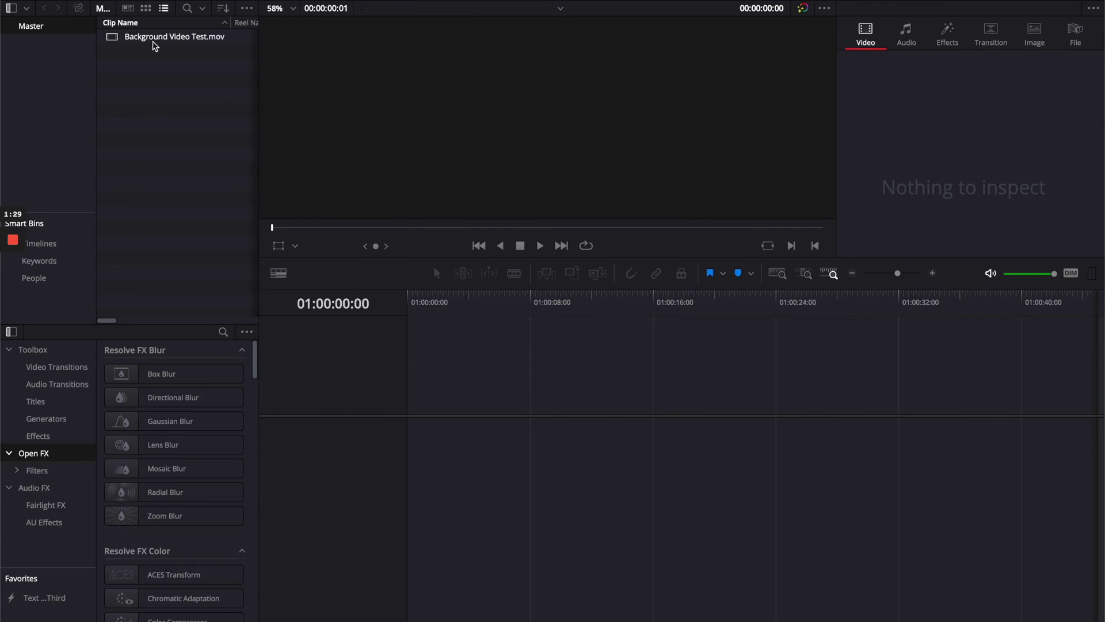
Drop Background Video Test.mov onto a new Timeline 1 and scrub through its scenes.
{"action": "left_click_drag", "start_coordinate": [153, 46], "coordinate": [412, 476]}
{"action": "left_click", "coordinate": [501, 401]}
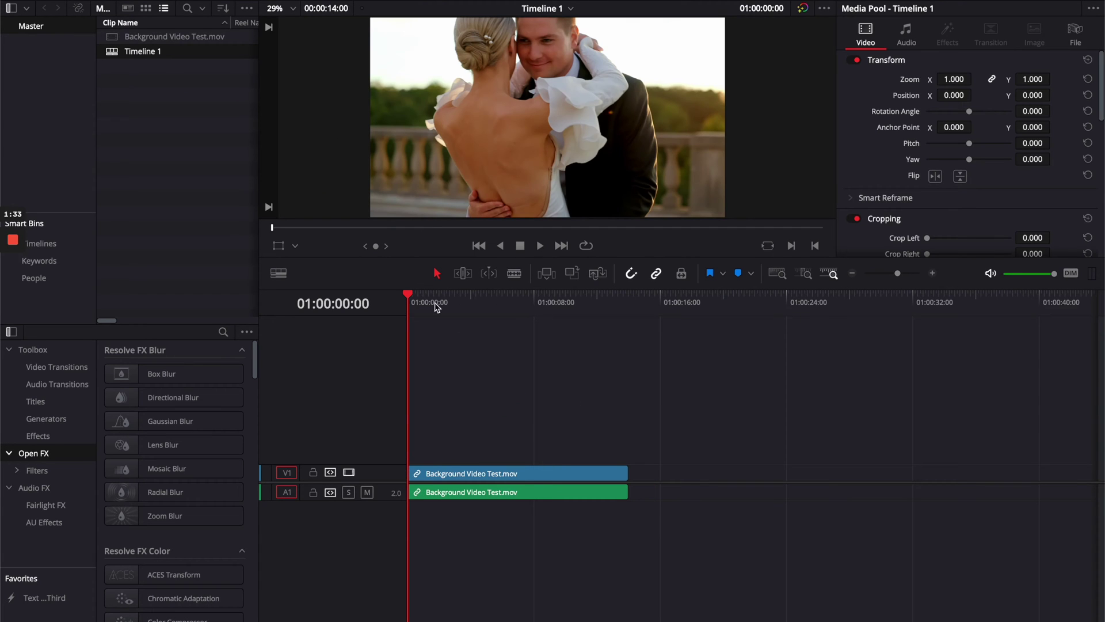
{"action": "left_click_drag", "start_coordinate": [413, 294], "coordinate": [630, 312]}
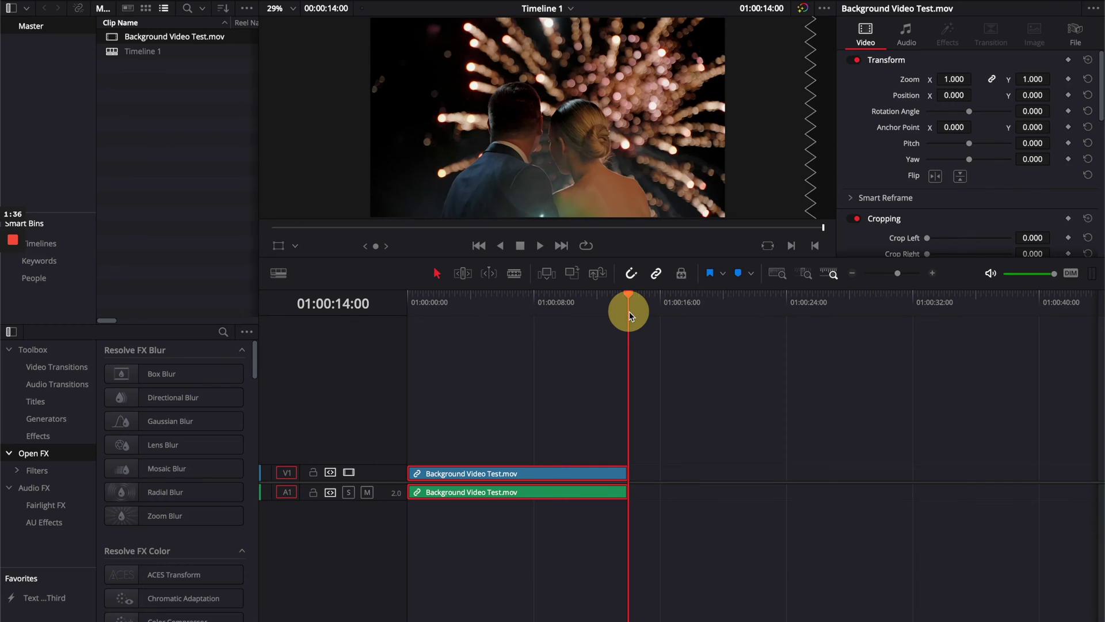
Park the playhead at the bride-and-groom scene near nine seconds, try an end trim, then undo it.
{"action": "left_click", "coordinate": [562, 297]}
{"action": "left_click", "coordinate": [551, 297]}
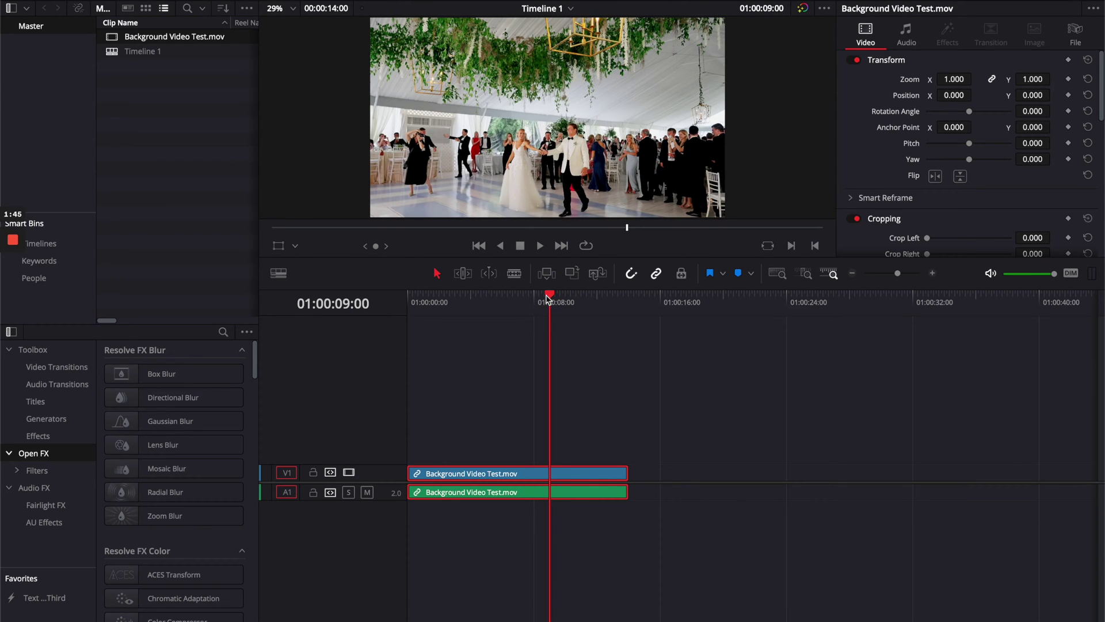
{"action": "left_click_drag", "start_coordinate": [550, 298], "coordinate": [482, 299]}
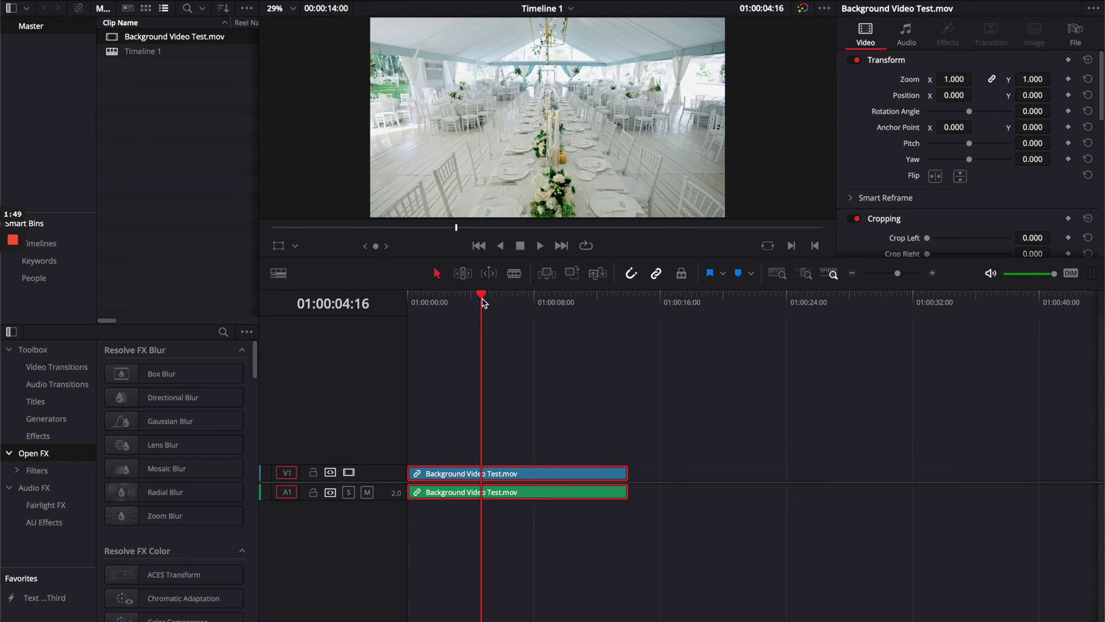
{"action": "left_click_drag", "start_coordinate": [483, 297], "coordinate": [556, 299]}
{"action": "key", "text": "shift+]"}
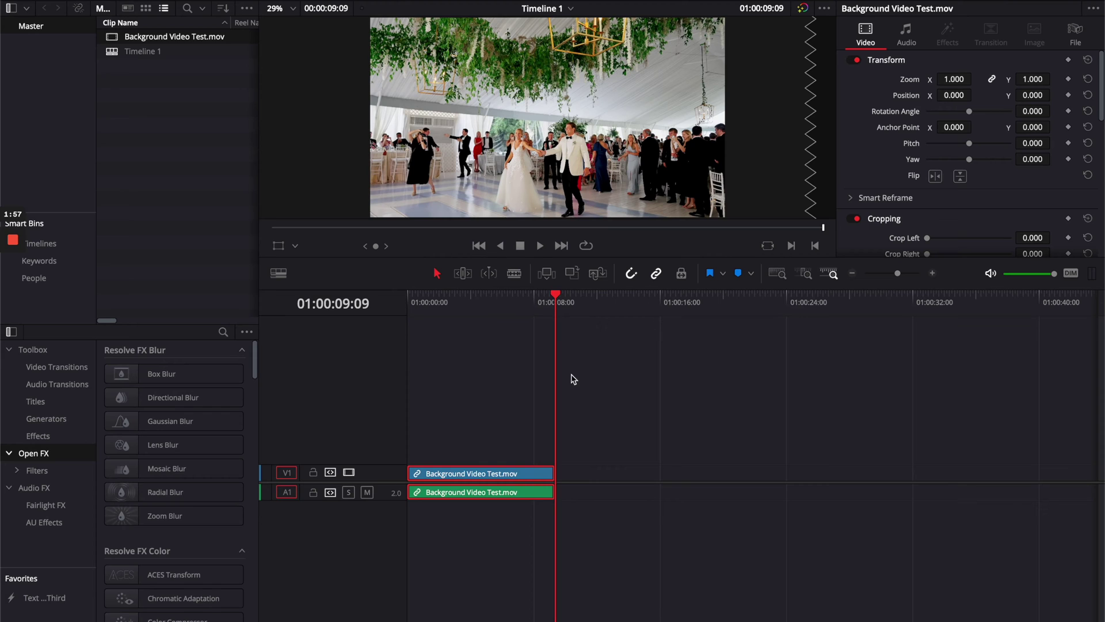
{"action": "key", "text": "ctrl+z"}
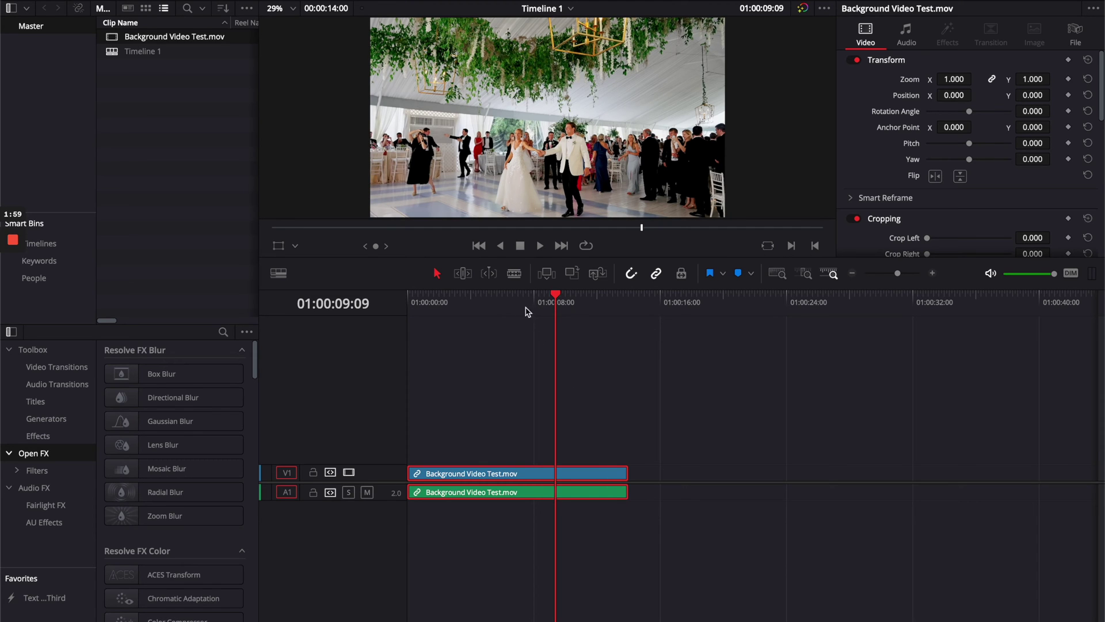
Cut the clip near 01:00:08:12 and 01:00:09:15 and delete the short piece between.
{"action": "left_click_drag", "start_coordinate": [455, 299], "coordinate": [521, 300]}
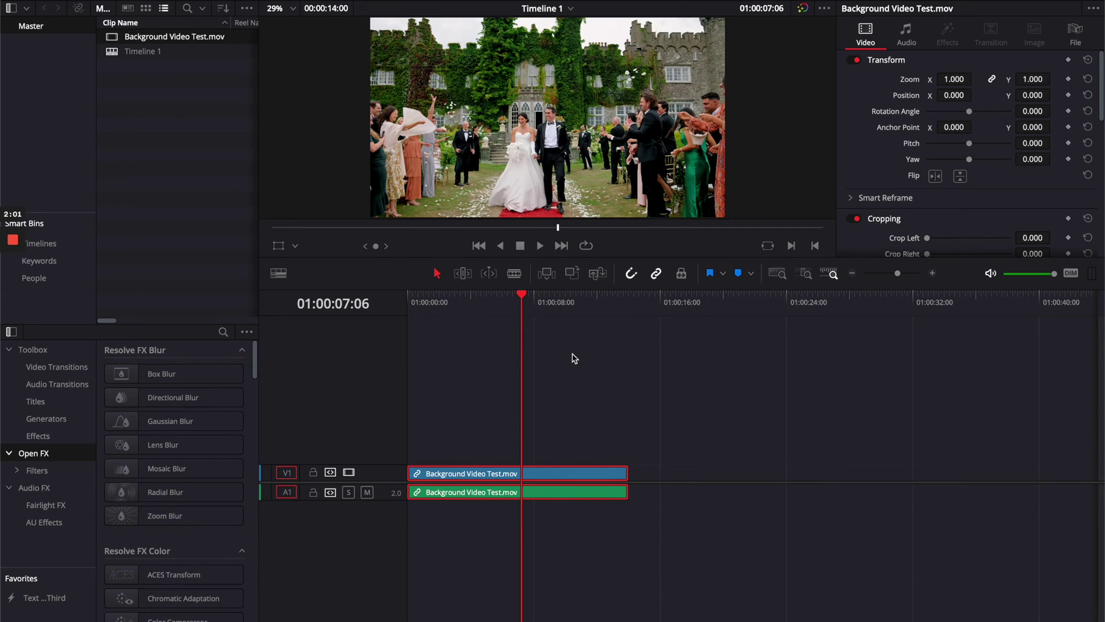
{"action": "left_click", "coordinate": [514, 273]}
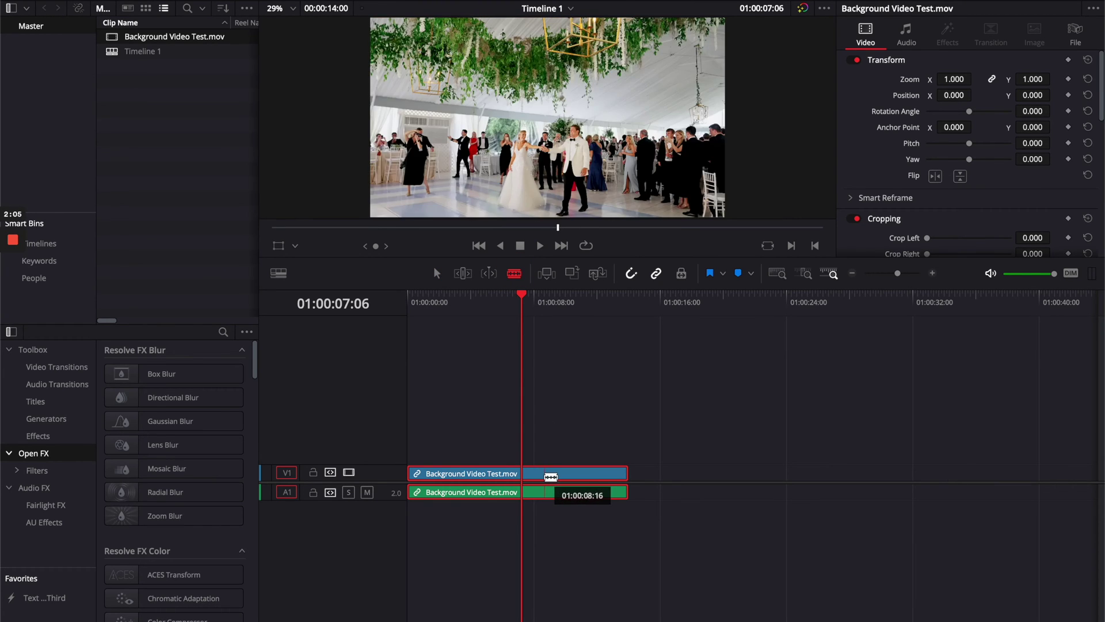
{"action": "left_click", "coordinate": [544, 474]}
{"action": "left_click", "coordinate": [563, 474]}
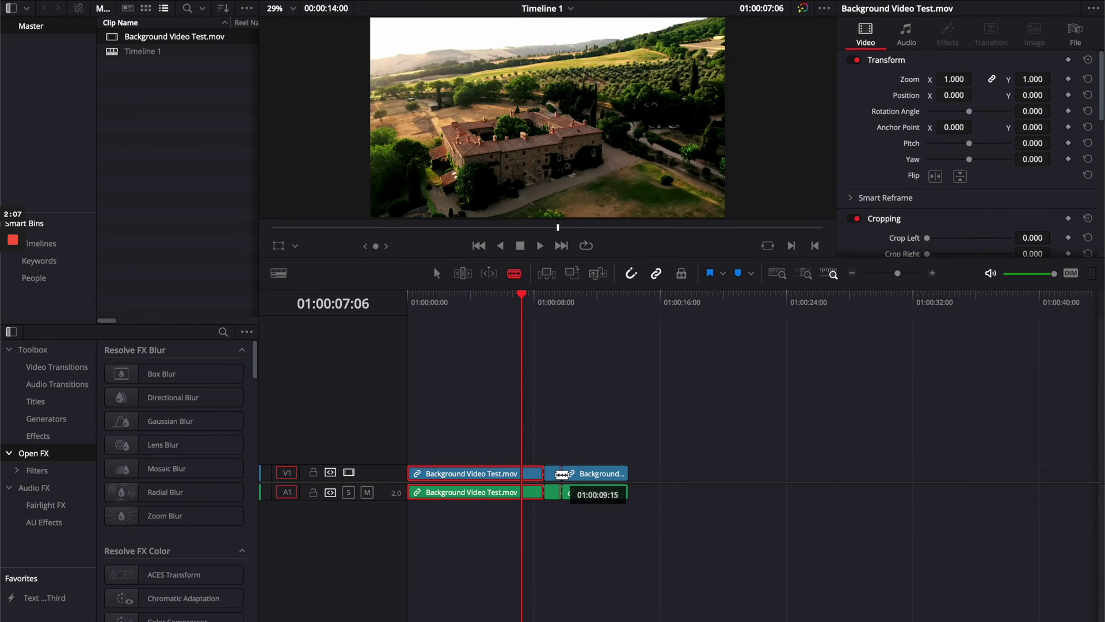
{"action": "key", "text": "a"}
{"action": "left_click", "coordinate": [554, 475]}
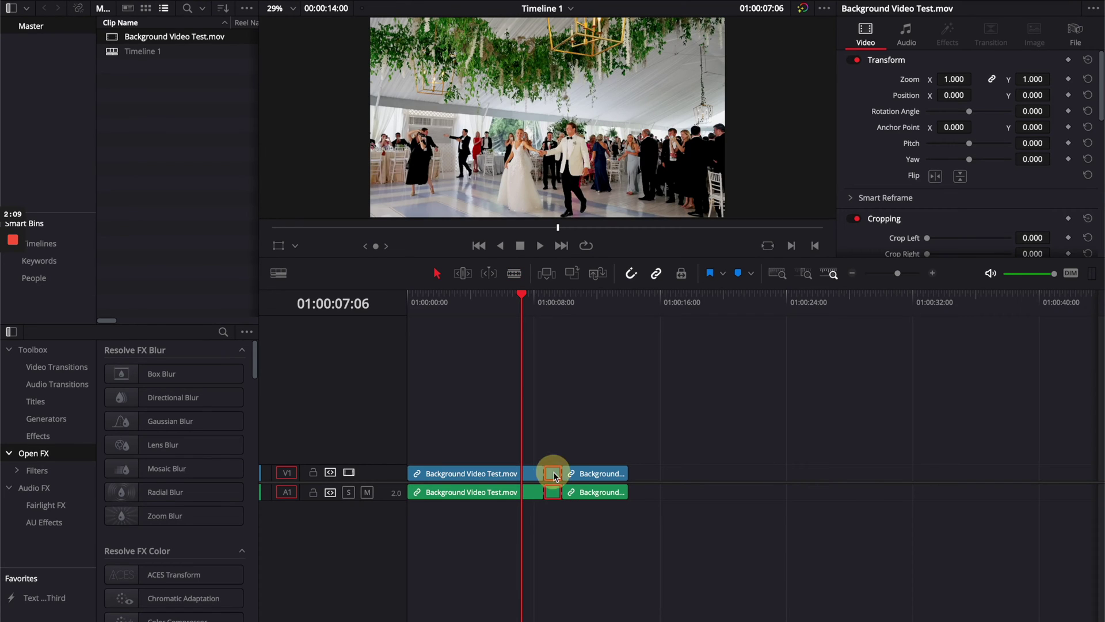
{"action": "key", "text": "BackSpace"}
Close the gap, remove the second clip, and preview the 00:00:08:16 opening clip.
{"action": "left_click", "coordinate": [554, 476]}
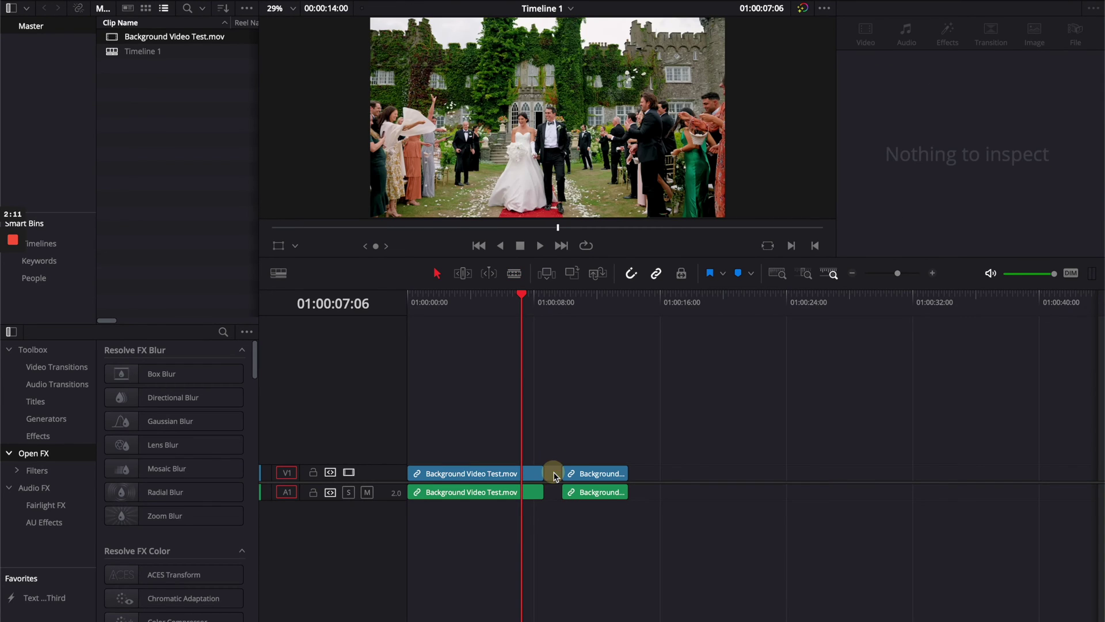
{"action": "key", "text": "BackSpace"}
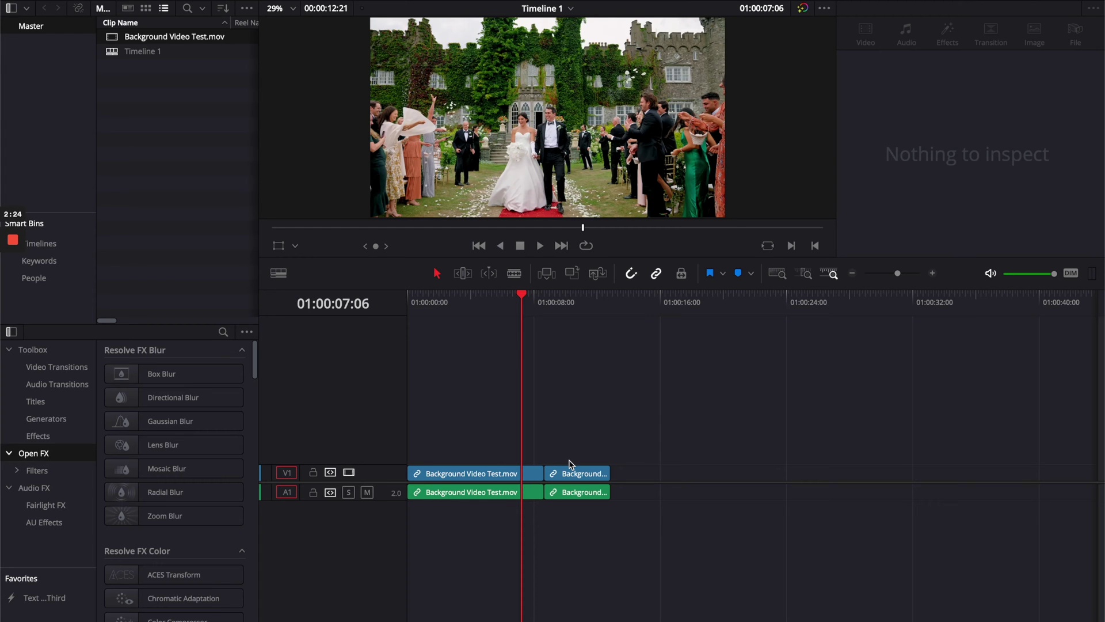
{"action": "key", "text": "ctrl+z"}
{"action": "left_click_drag", "start_coordinate": [408, 300], "coordinate": [513, 301]}
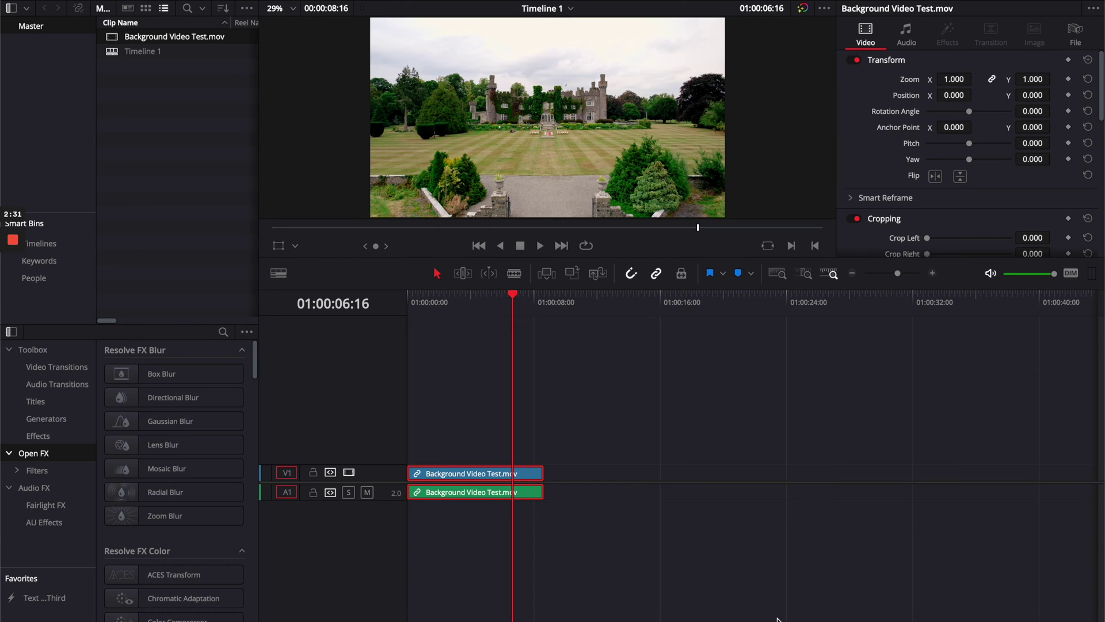
{"action": "key", "text": "shift+8"}
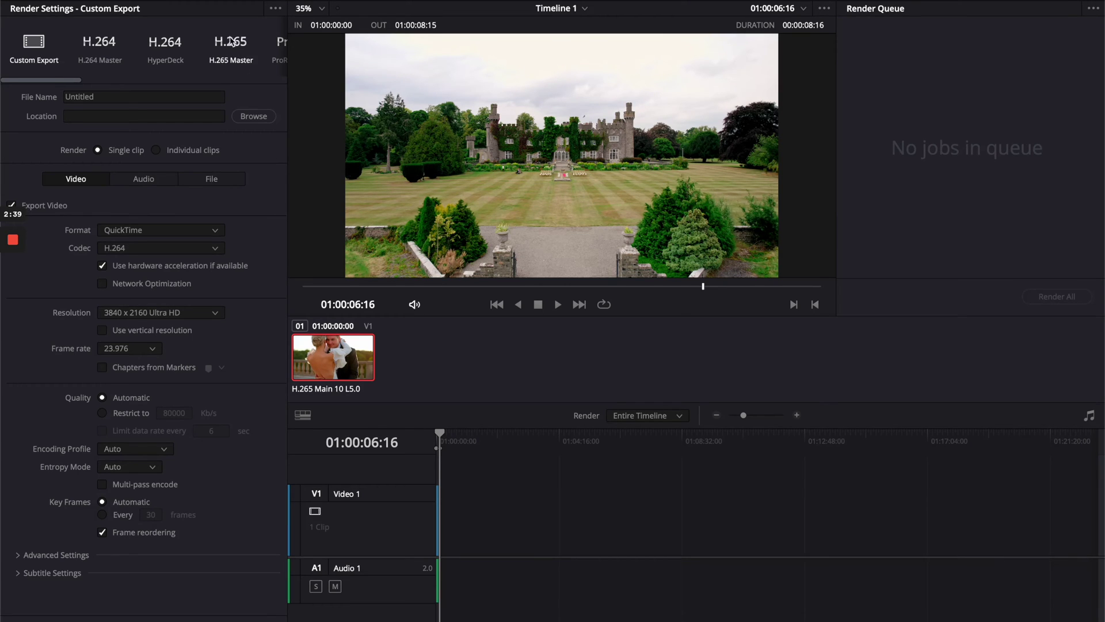
Load the H.265 Master preset and name the export Test Background Video, saved to Downloads.
{"action": "left_click", "coordinate": [237, 45]}
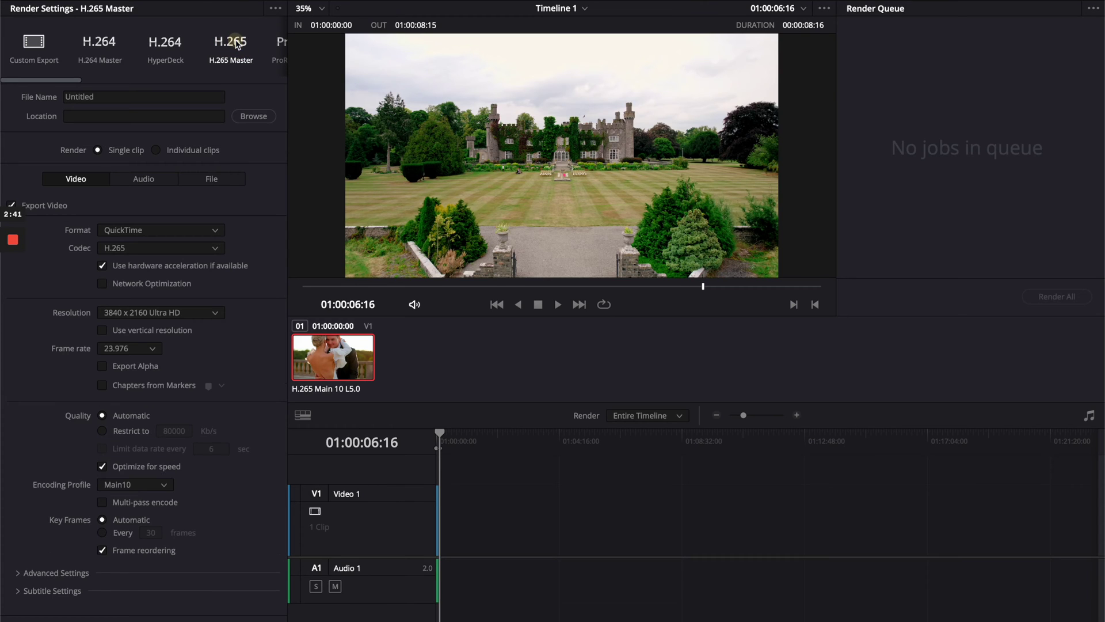
{"action": "left_click", "coordinate": [125, 92]}
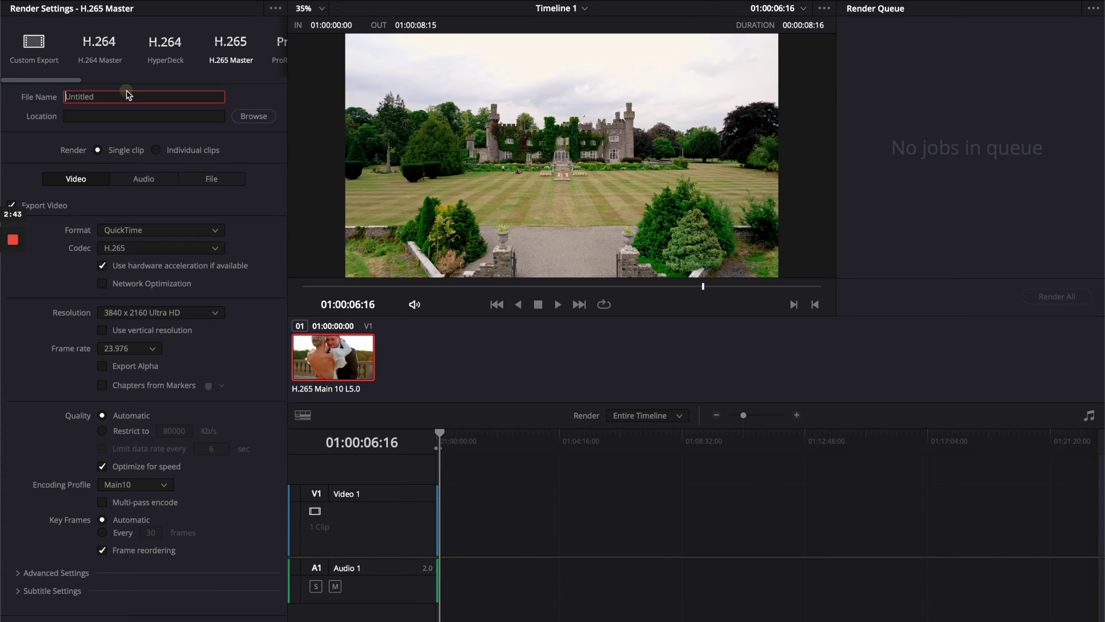
{"action": "left_click", "coordinate": [110, 99]}
{"action": "type", "text": "Test Background Video"}
{"action": "left_click_drag", "start_coordinate": [91, 97], "coordinate": [35, 96]}
{"action": "key", "text": "BackSpace"}
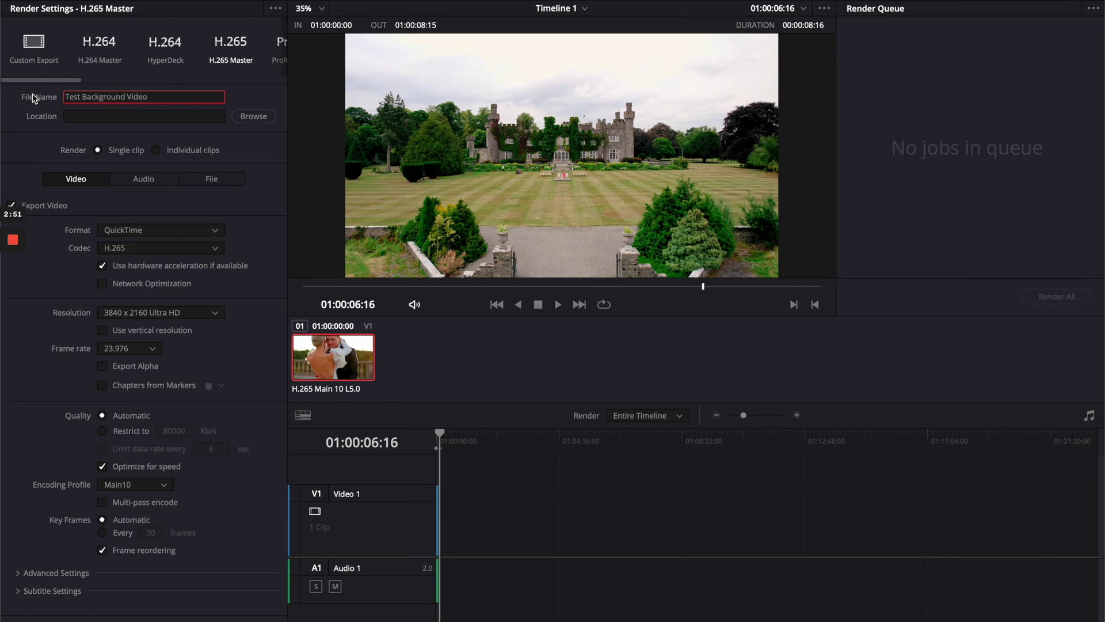
{"action": "left_click", "coordinate": [253, 116]}
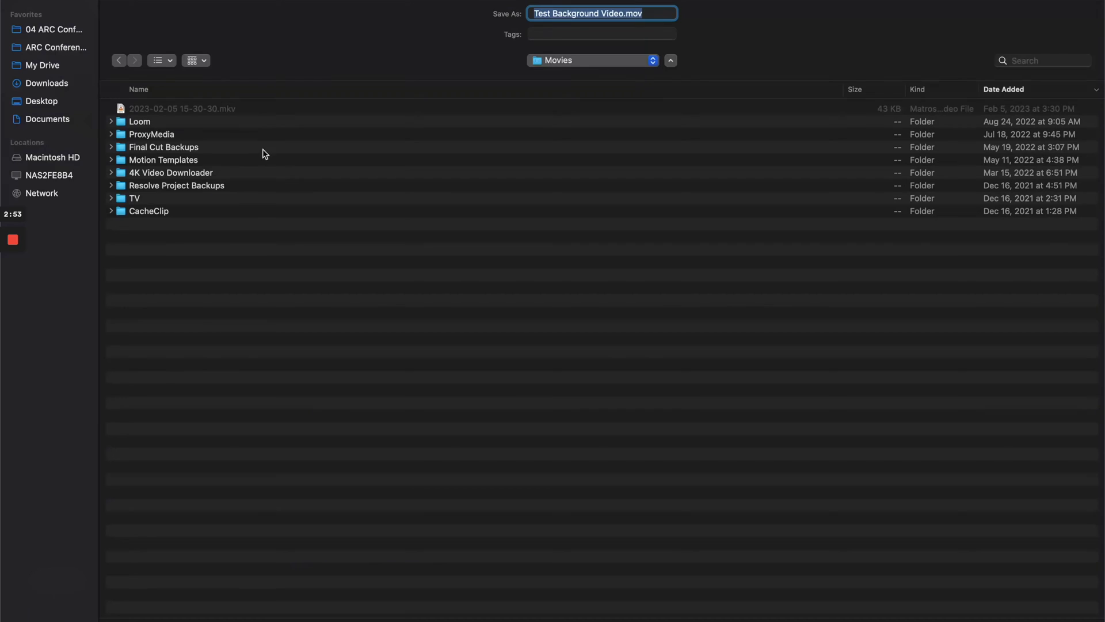
{"action": "left_click", "coordinate": [57, 84]}
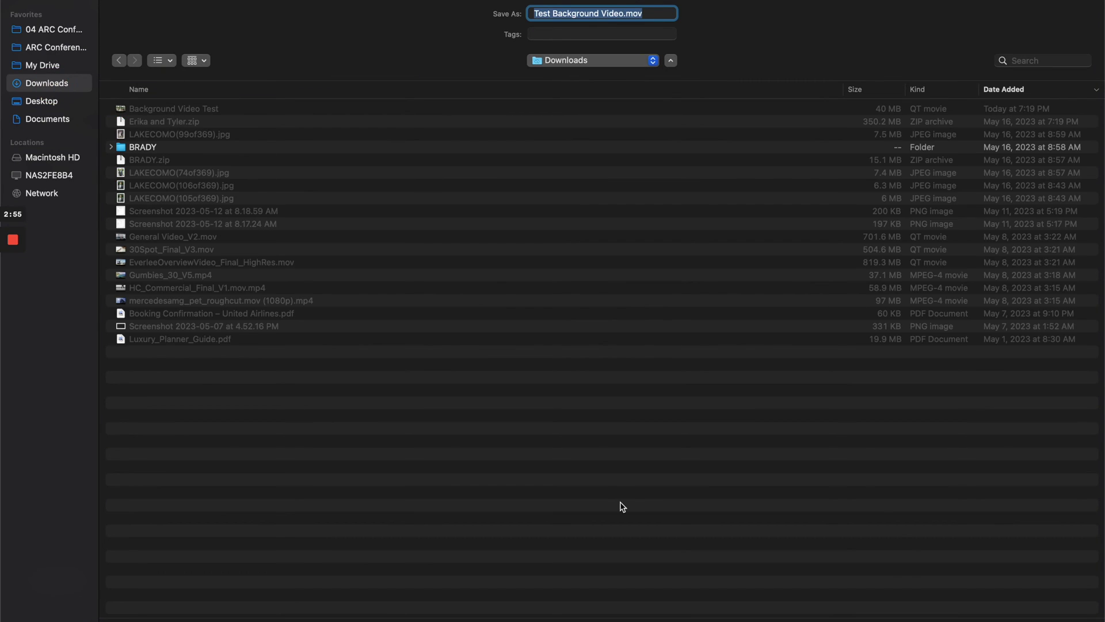
{"action": "key", "text": "Return"}
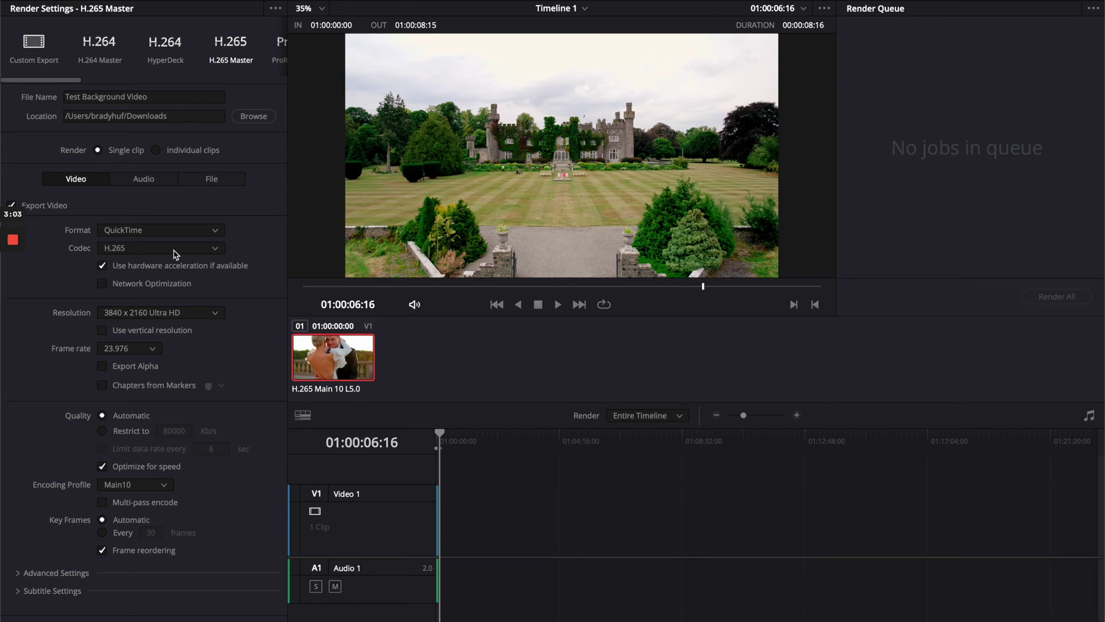
Set the container format to MP4 and the output resolution to 1920 x 1080 HD.
{"action": "left_click", "coordinate": [213, 249]}
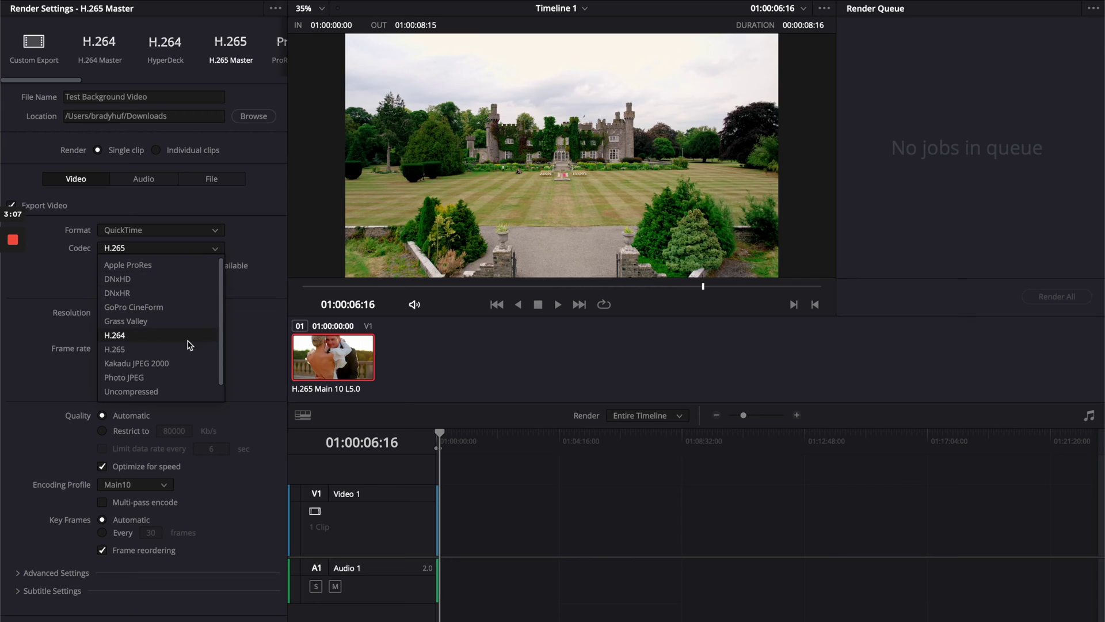
{"action": "left_click", "coordinate": [206, 203]}
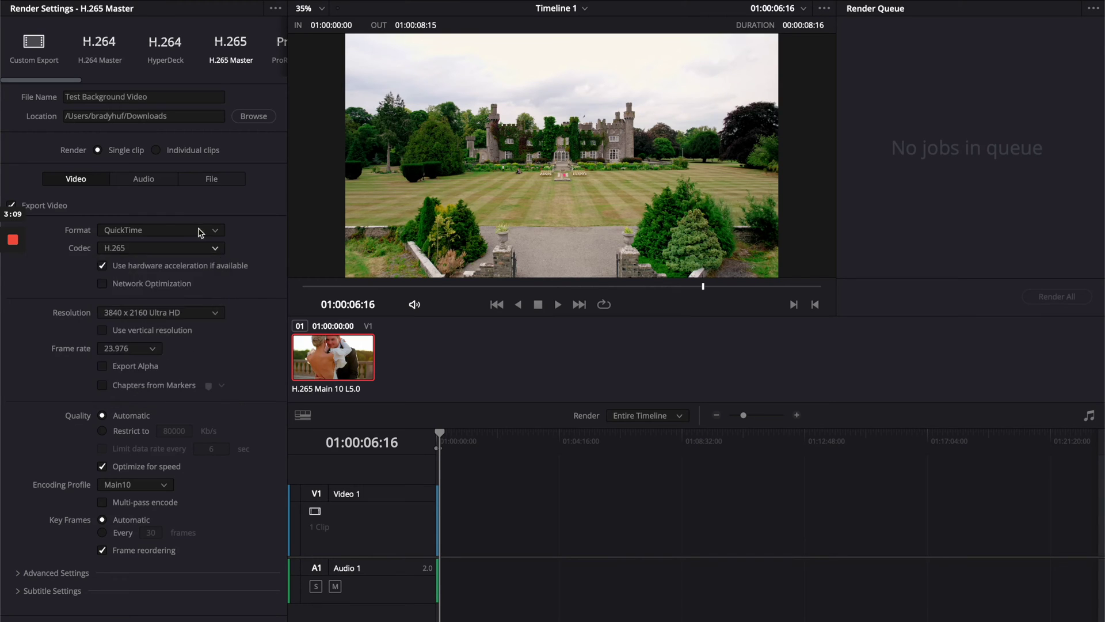
{"action": "left_click", "coordinate": [198, 230]}
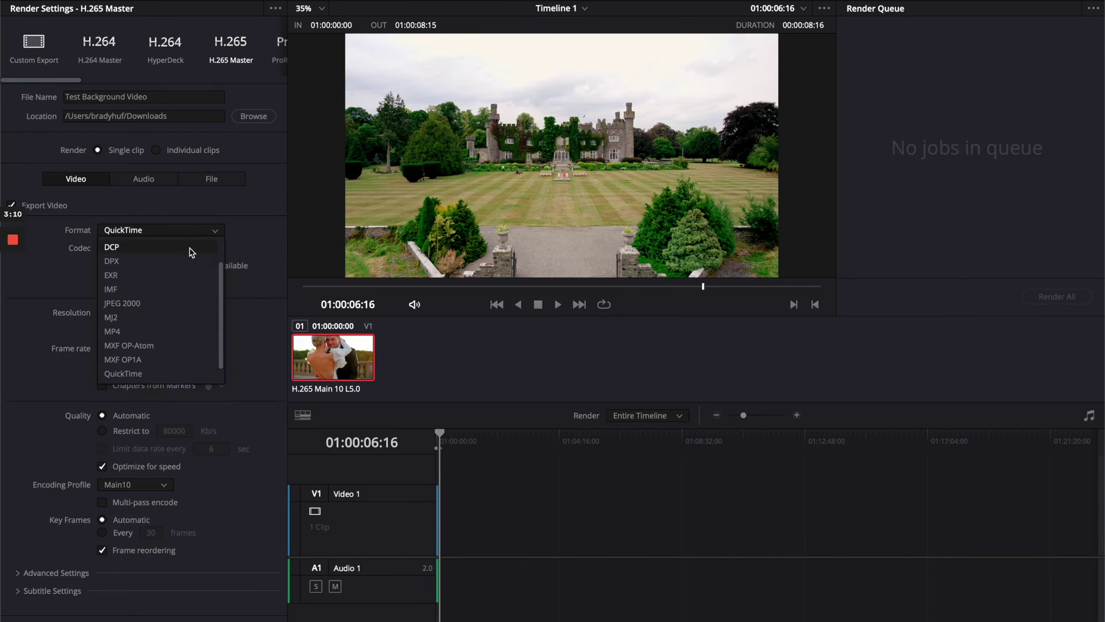
{"action": "left_click", "coordinate": [166, 333]}
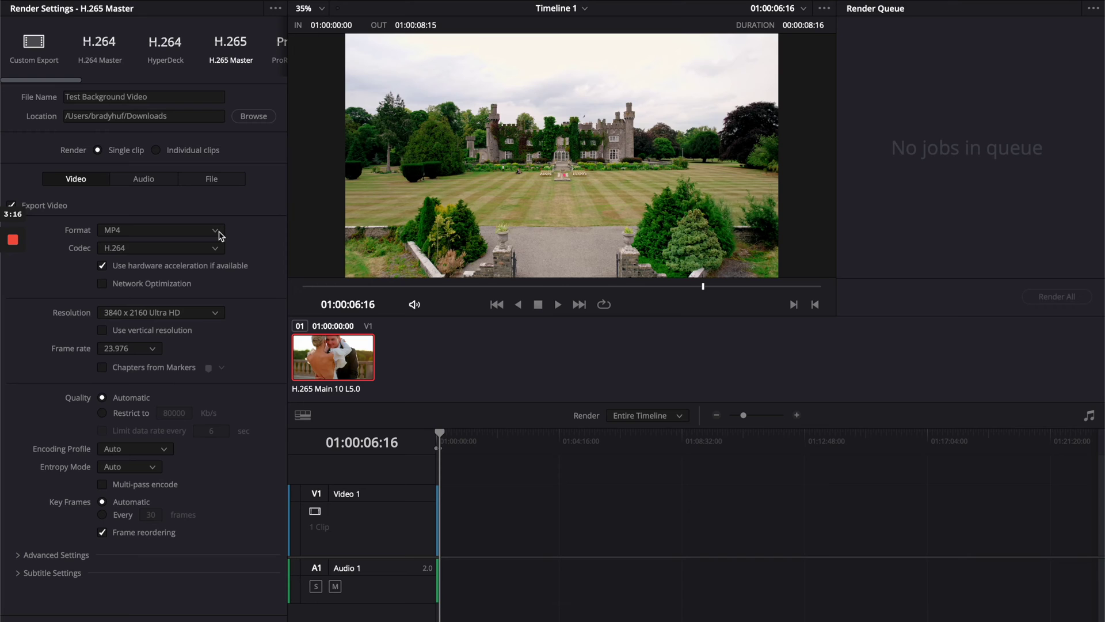
{"action": "left_click", "coordinate": [191, 314]}
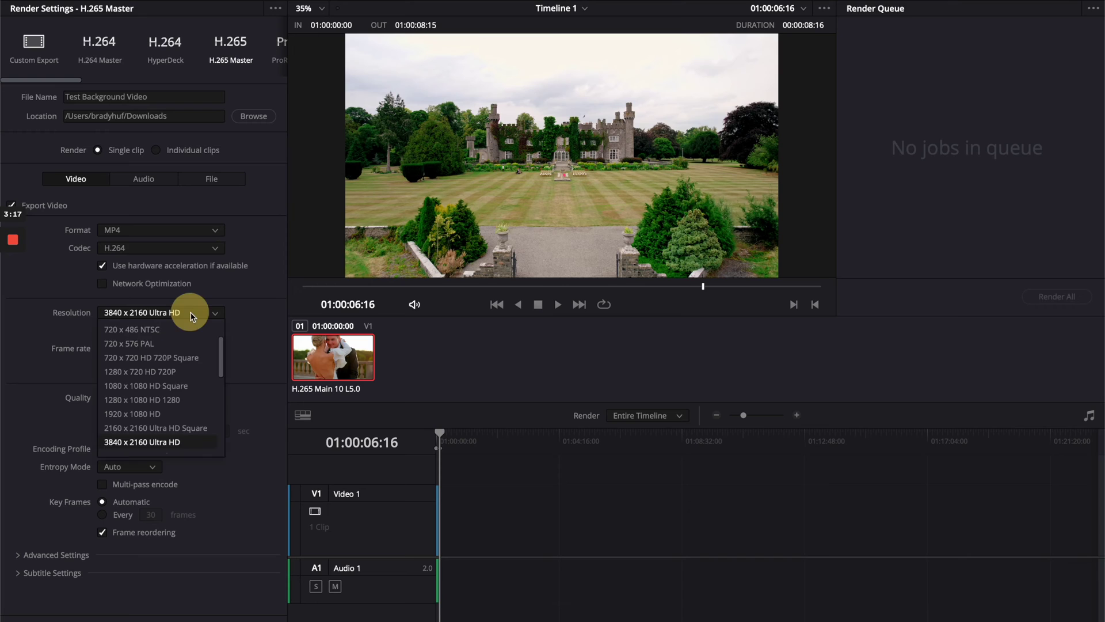
{"action": "left_click", "coordinate": [183, 417]}
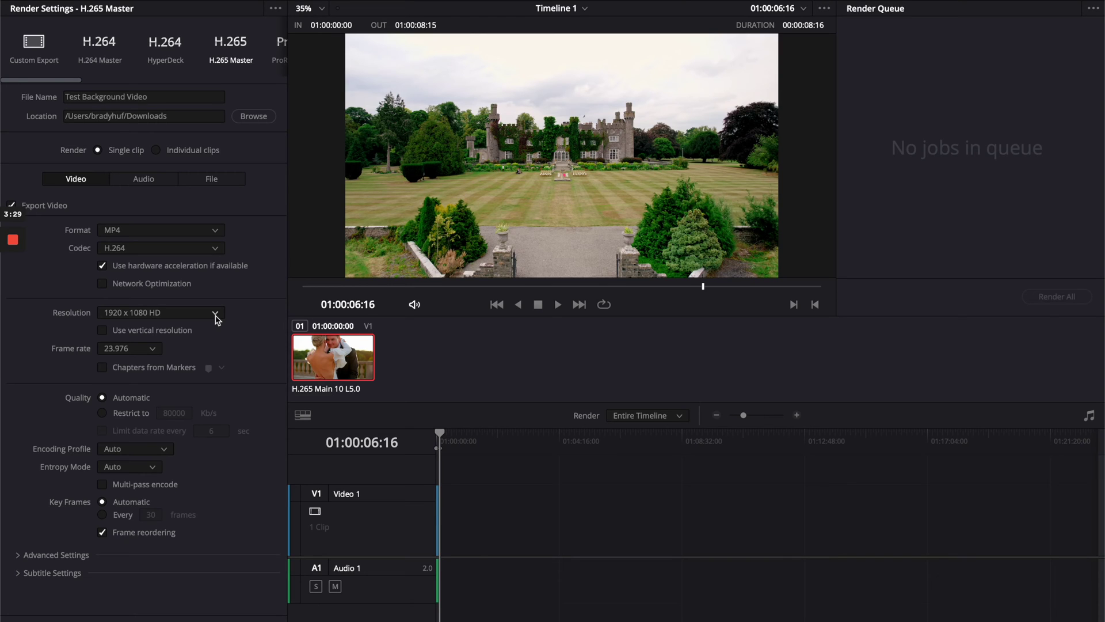
Restrict the export quality to a 10000 Kb/s bitrate.
{"action": "left_click", "coordinate": [104, 414]}
{"action": "left_click", "coordinate": [175, 413]}
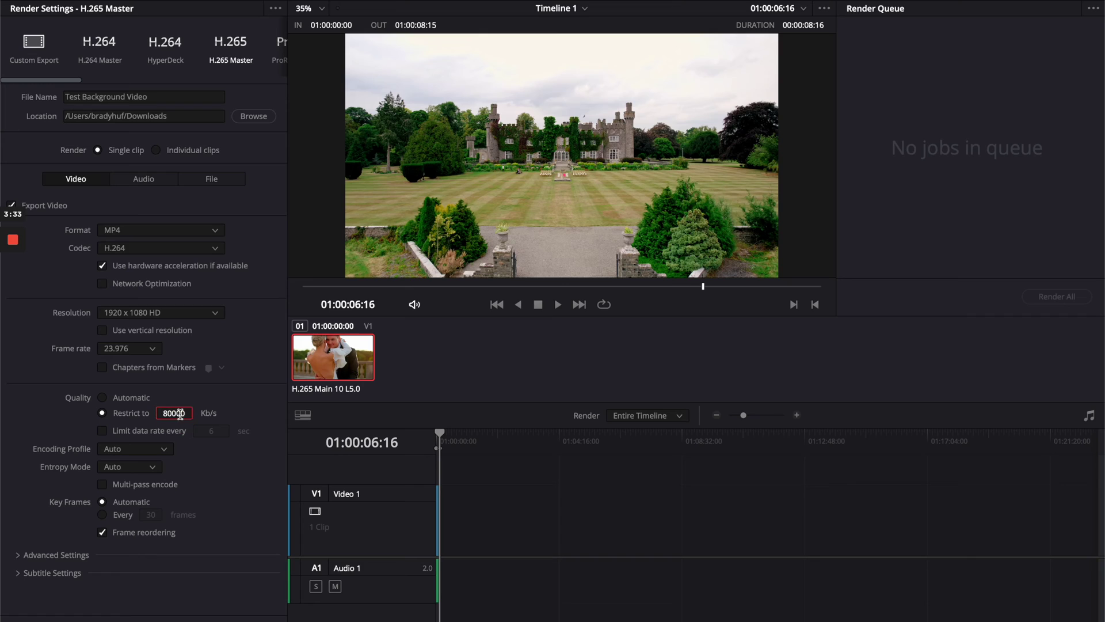
{"action": "left_click", "coordinate": [135, 414]}
{"action": "type", "text": "10000"}
Render the export into Downloads and check the 11.2 MB file in Finder.
{"action": "left_click", "coordinate": [236, 617]}
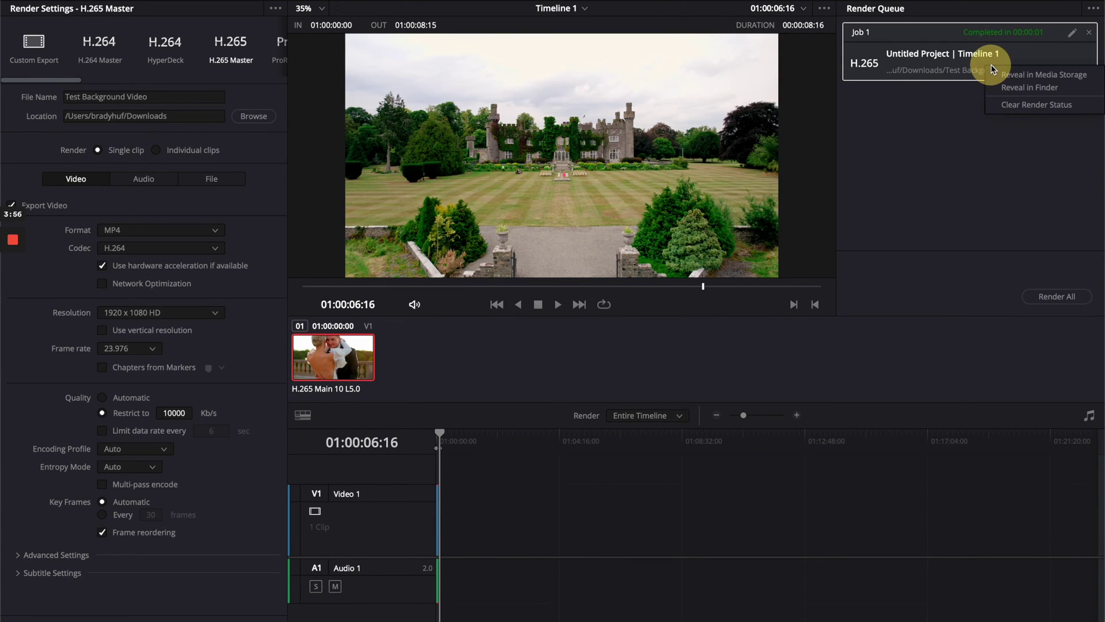
{"action": "left_click", "coordinate": [1015, 88]}
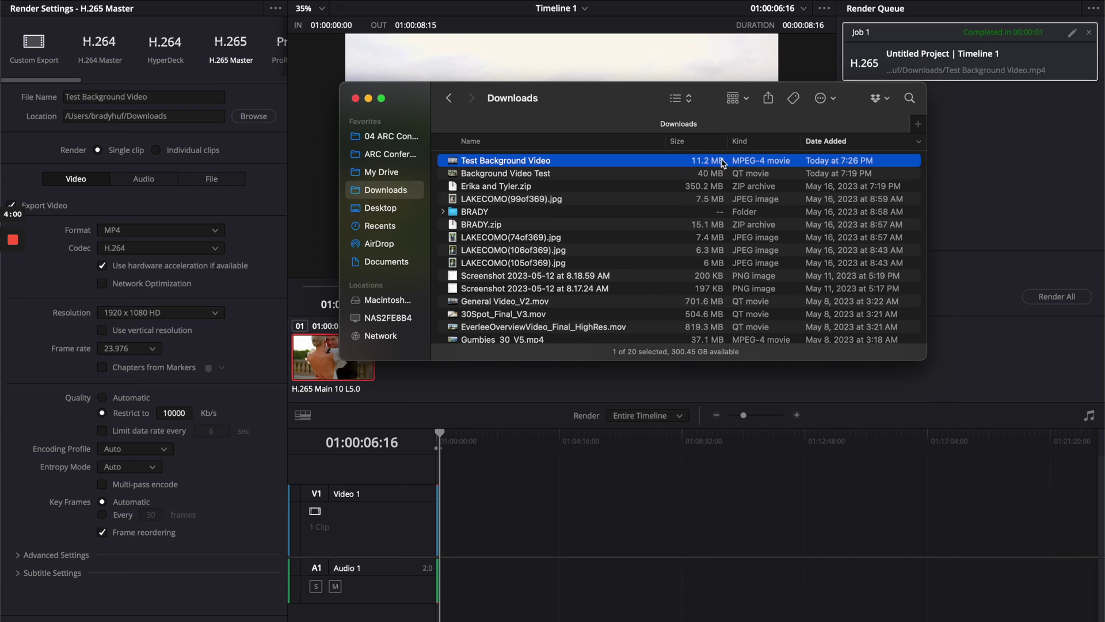
{"action": "left_click", "coordinate": [356, 98]}
{"action": "left_click", "coordinate": [177, 410]}
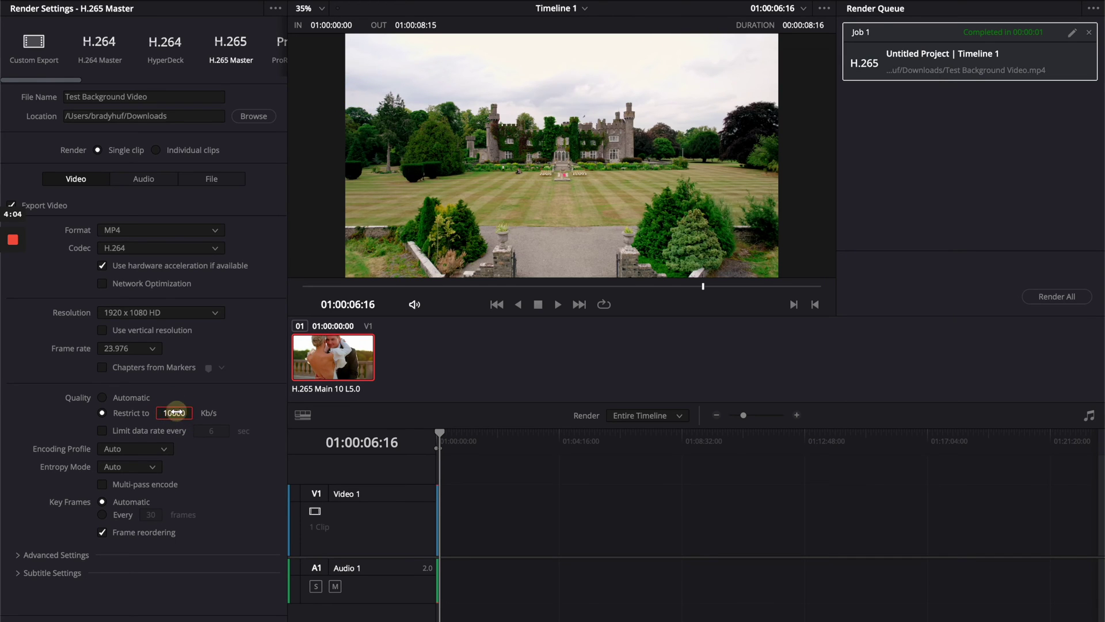
Re-render Test Background Video at 8000 Kb/s, replacing the earlier file, and check its size.
{"action": "left_click_drag", "start_coordinate": [173, 410], "coordinate": [46, 403]}
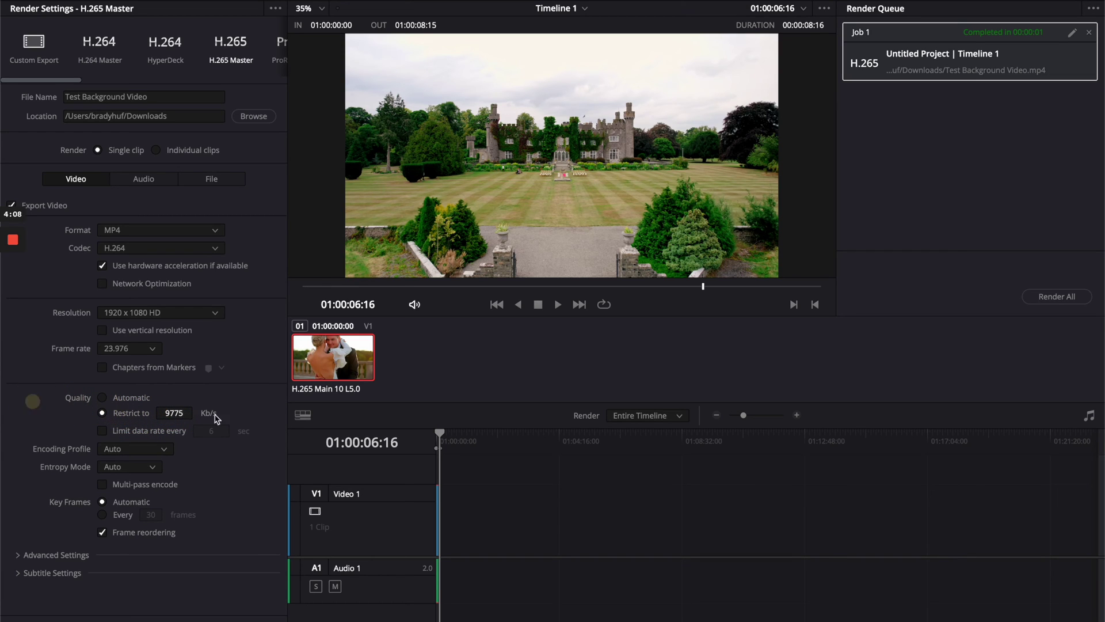
{"action": "left_click_drag", "start_coordinate": [177, 415], "coordinate": [177, 415]}
{"action": "left_click", "coordinate": [177, 415]}
{"action": "type", "text": "80"}
{"action": "left_click", "coordinate": [211, 619]}
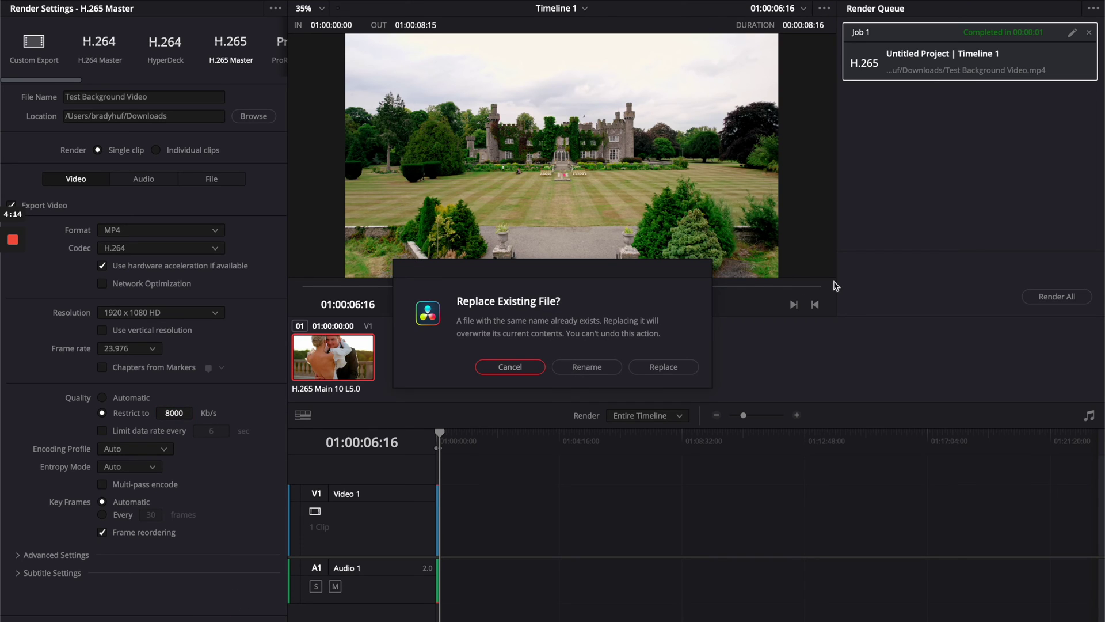
{"action": "left_click", "coordinate": [669, 367]}
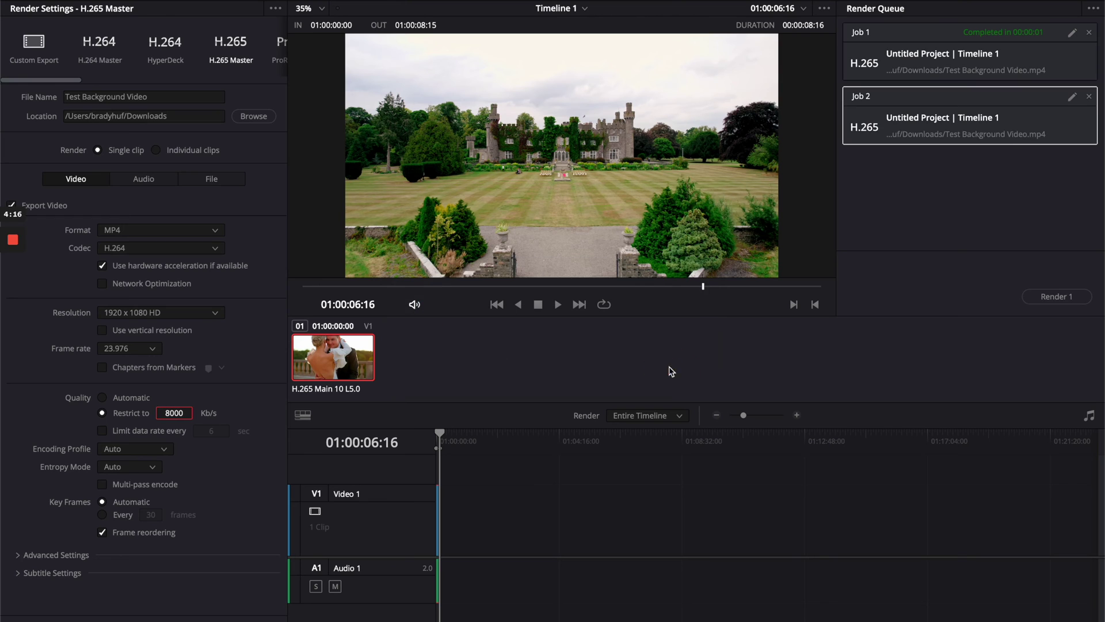
{"action": "left_click", "coordinate": [1047, 296]}
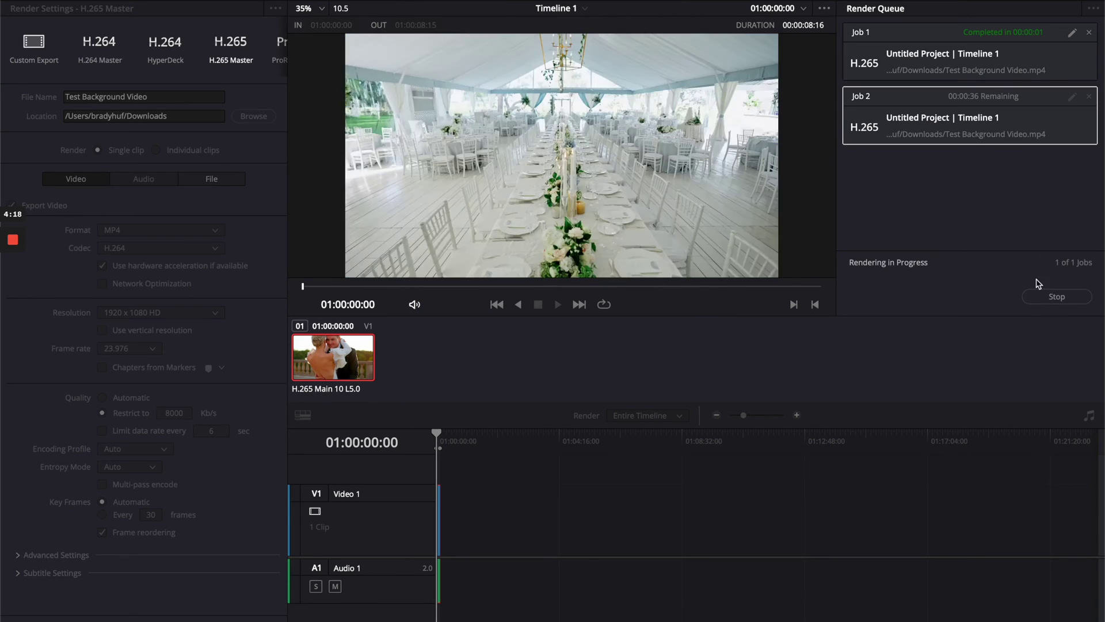
{"action": "right_click", "coordinate": [998, 141]}
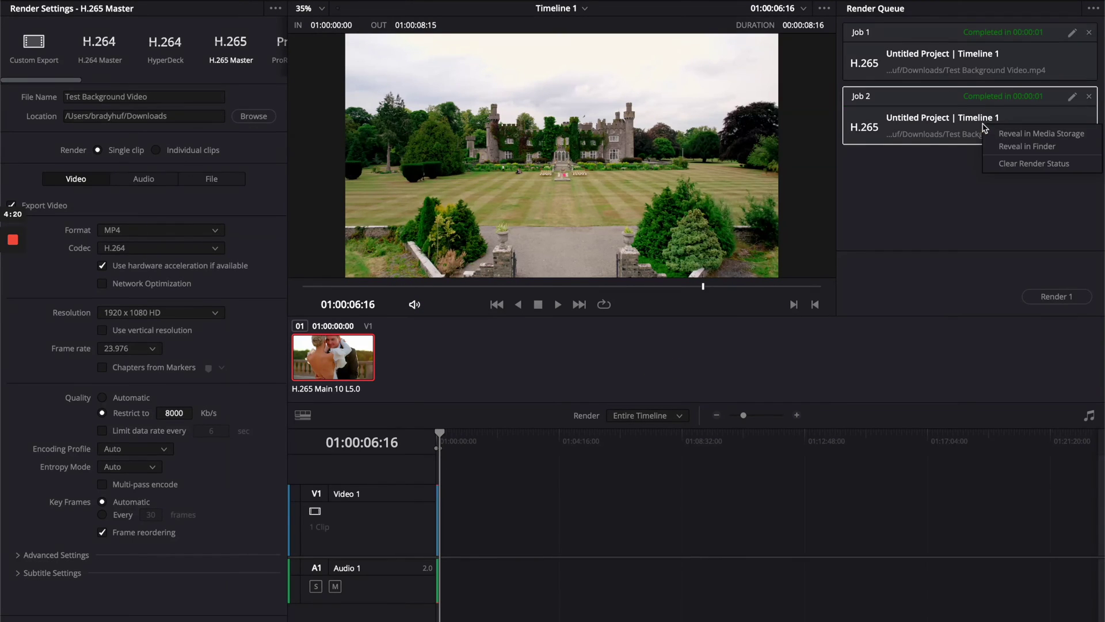
{"action": "left_click", "coordinate": [1008, 146]}
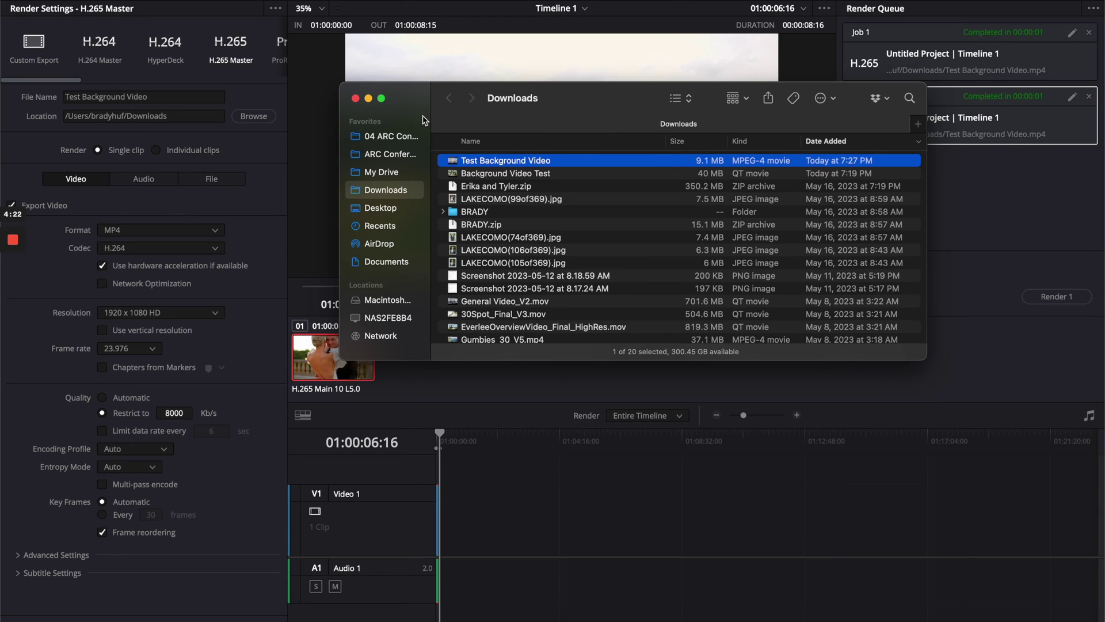
{"action": "left_click", "coordinate": [356, 98]}
Re-render at 7000 Kb/s, overwriting the file, and reveal the 8 MB MP4 in Downloads.
{"action": "double_click", "coordinate": [175, 413]}
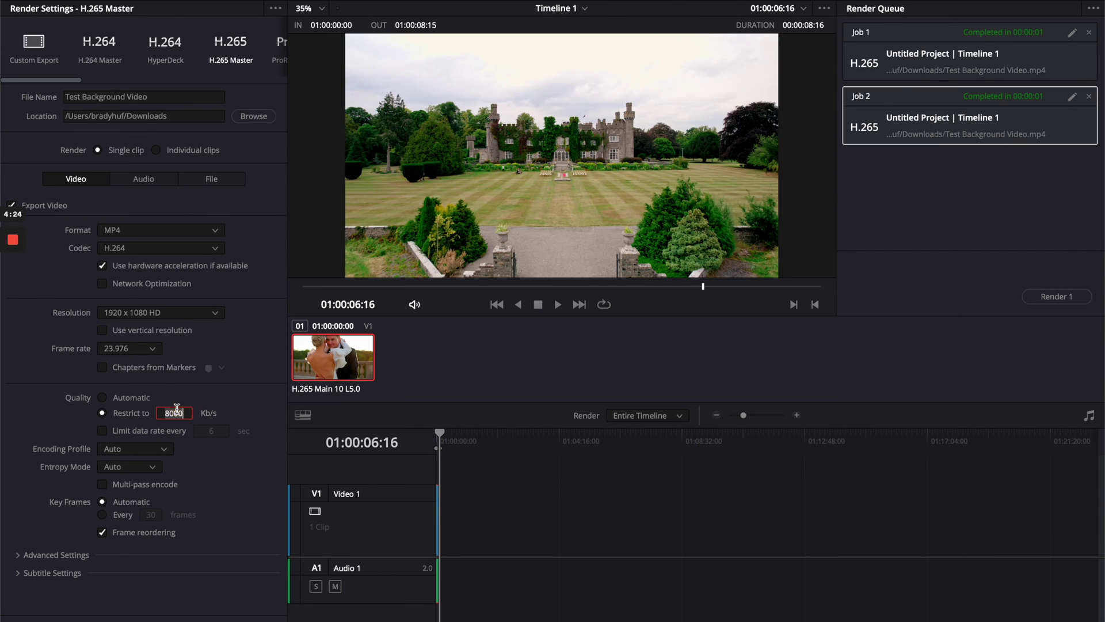
{"action": "type", "text": "7"}
{"action": "key", "text": "Return"}
{"action": "left_click", "coordinate": [196, 616]}
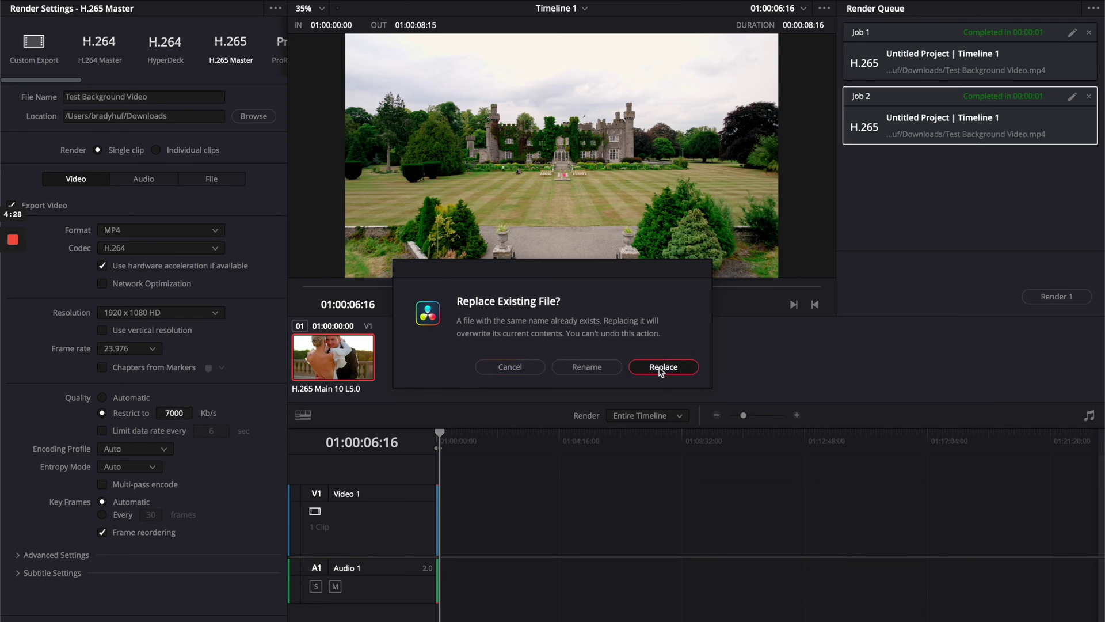
{"action": "left_click", "coordinate": [663, 366]}
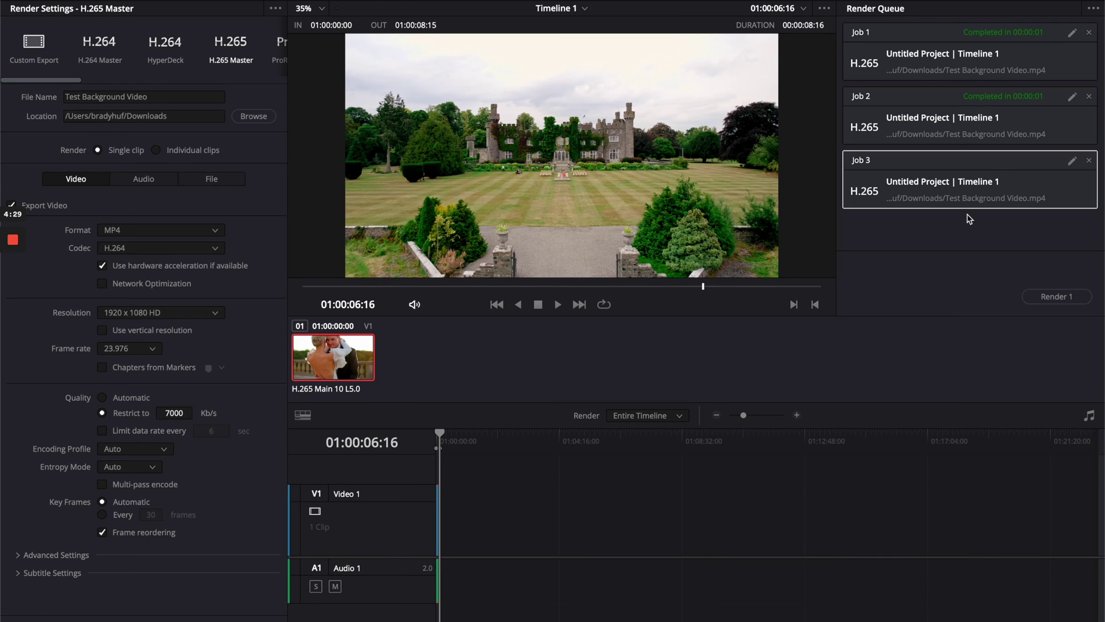
{"action": "left_click", "coordinate": [1053, 297]}
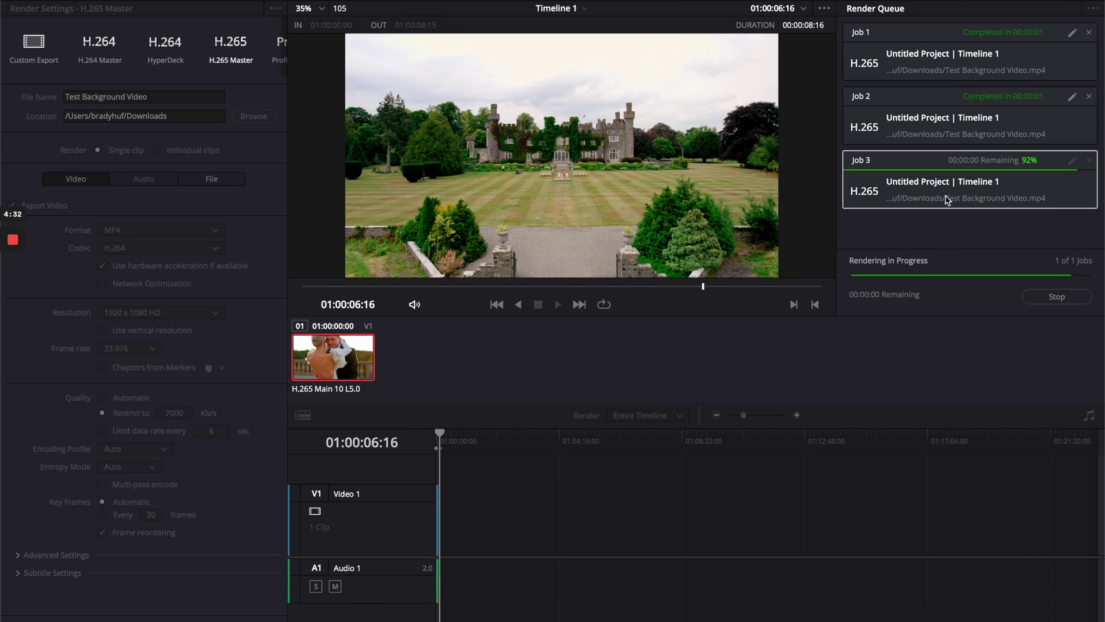
{"action": "right_click", "coordinate": [951, 193]}
{"action": "left_click", "coordinate": [982, 210]}
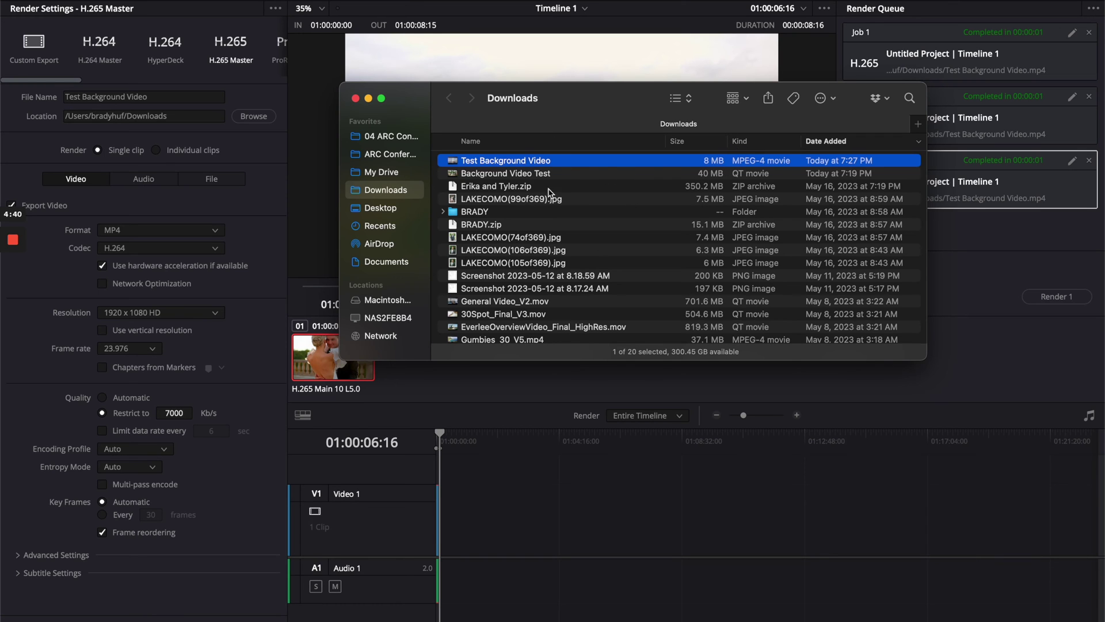
{"action": "key", "text": "ctrl+Right"}
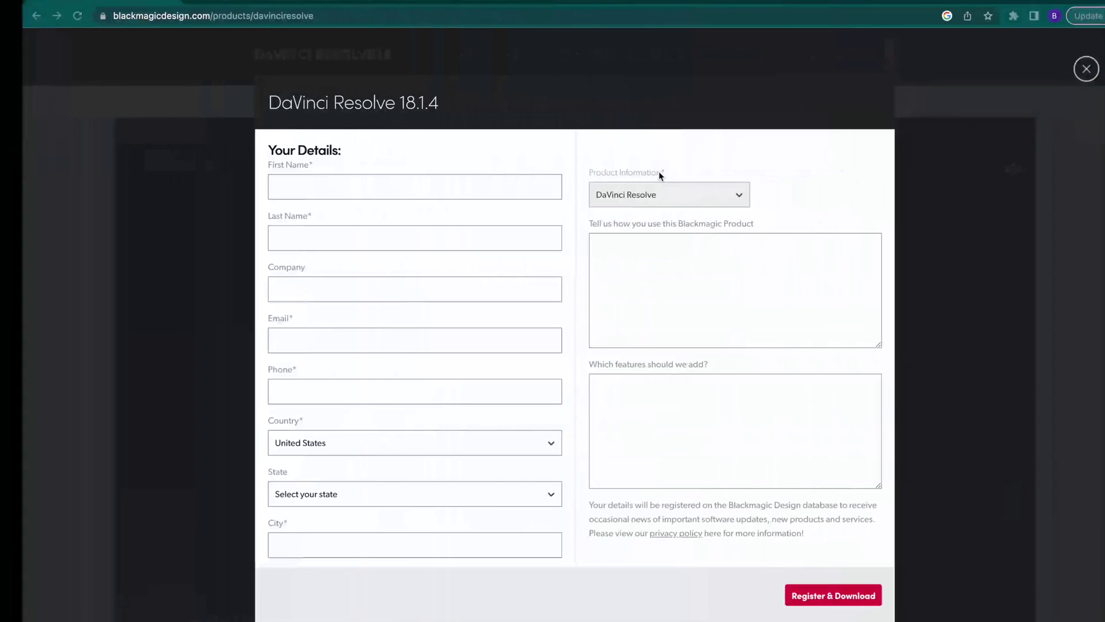
Back in Showit, add a Video element to the Home Hero canvas.
{"action": "key", "text": "ctrl+Right"}
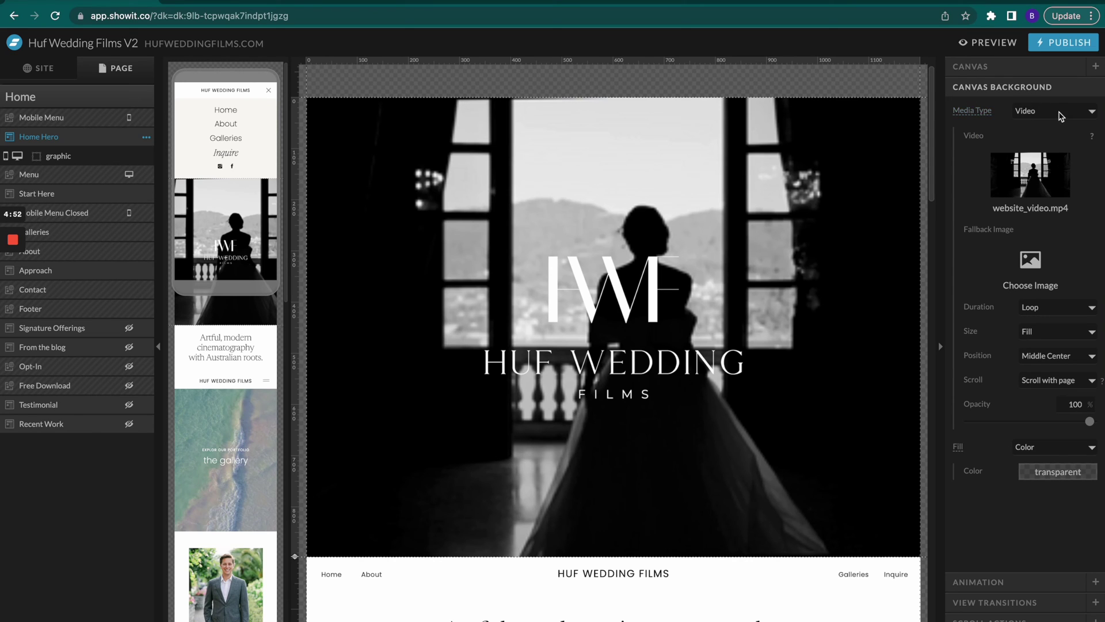
{"action": "left_click", "coordinate": [599, 565]}
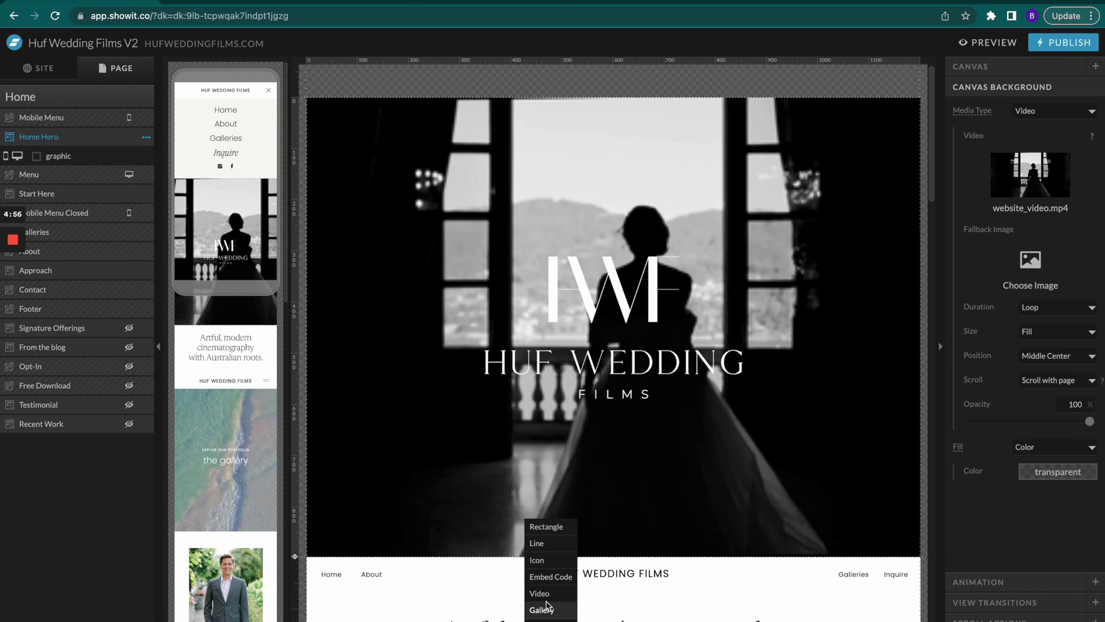
{"action": "left_click", "coordinate": [540, 593]}
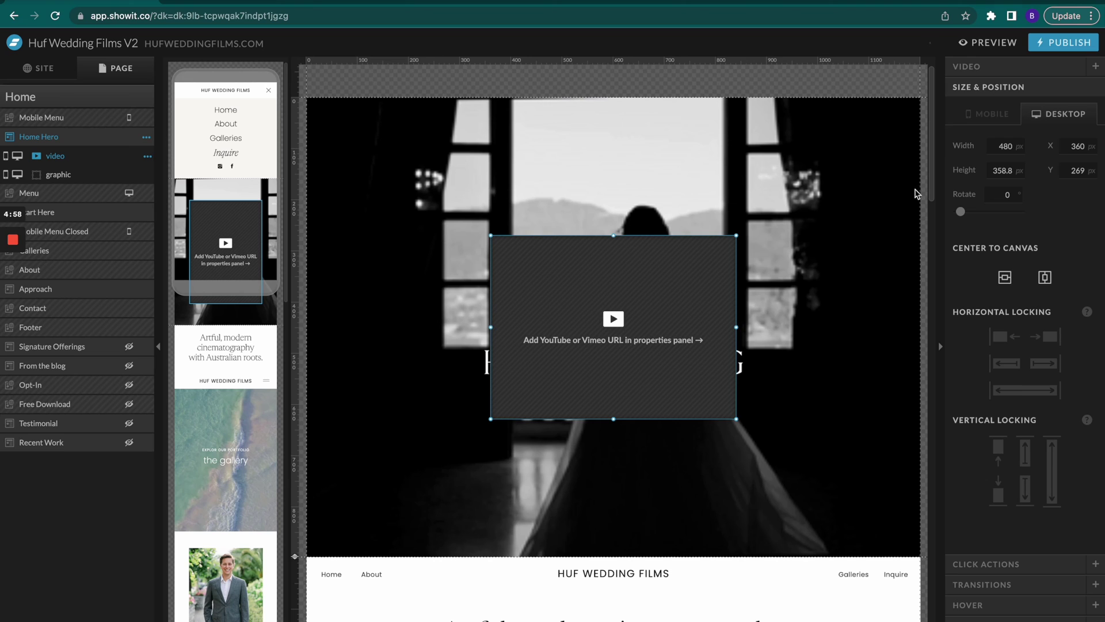
Set the video element's source type to YouTube, then return to the Home Hero canvas options.
{"action": "left_click", "coordinate": [989, 68]}
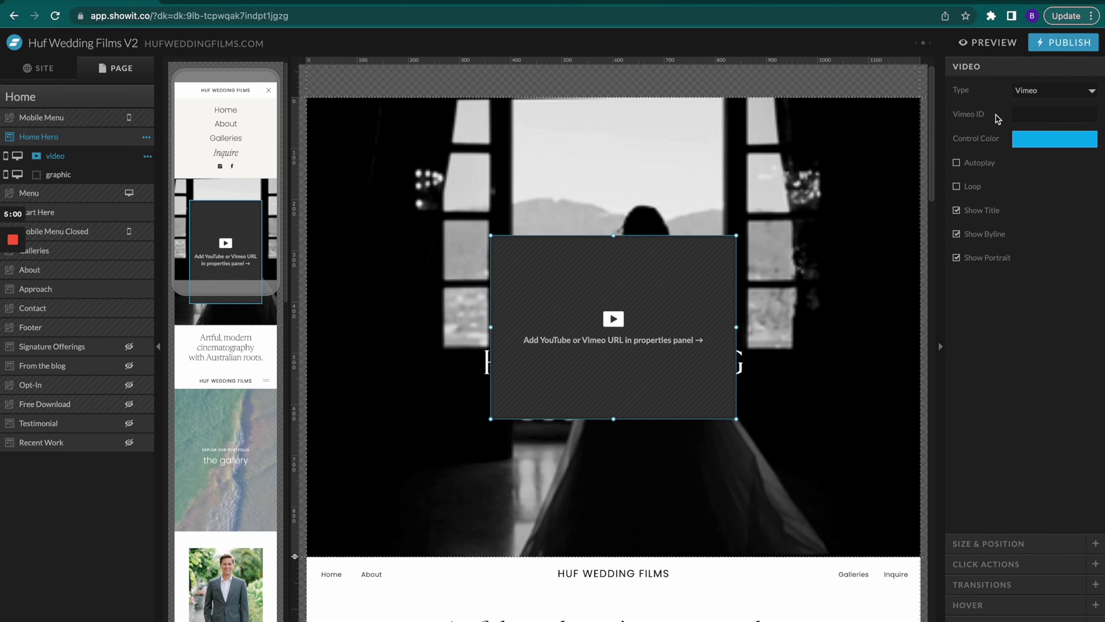
{"action": "left_click", "coordinate": [1046, 89]}
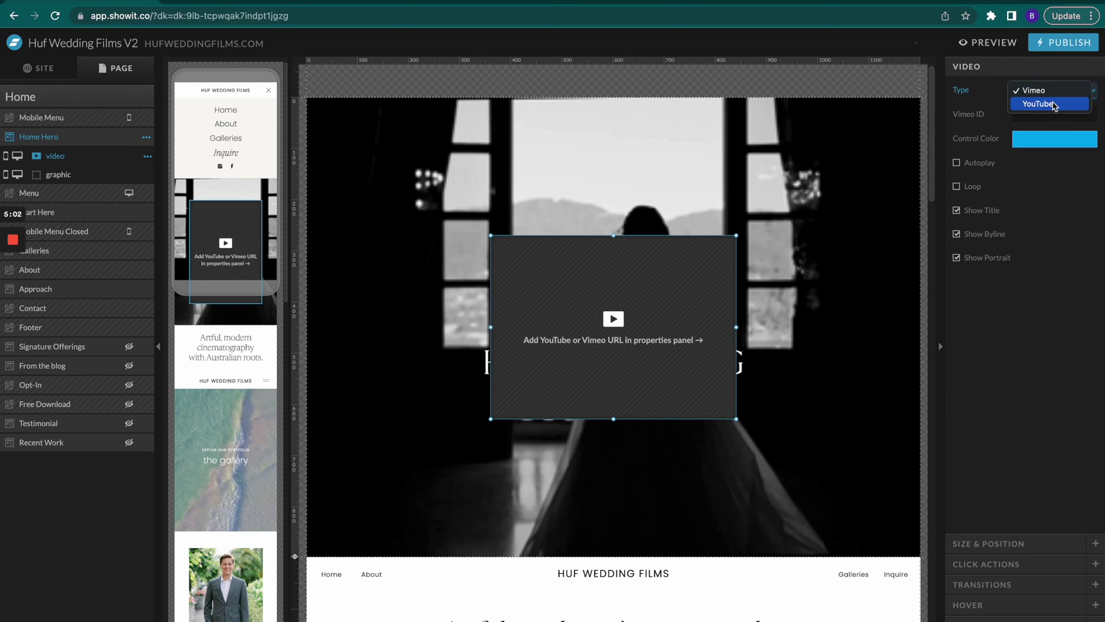
{"action": "left_click", "coordinate": [1052, 104]}
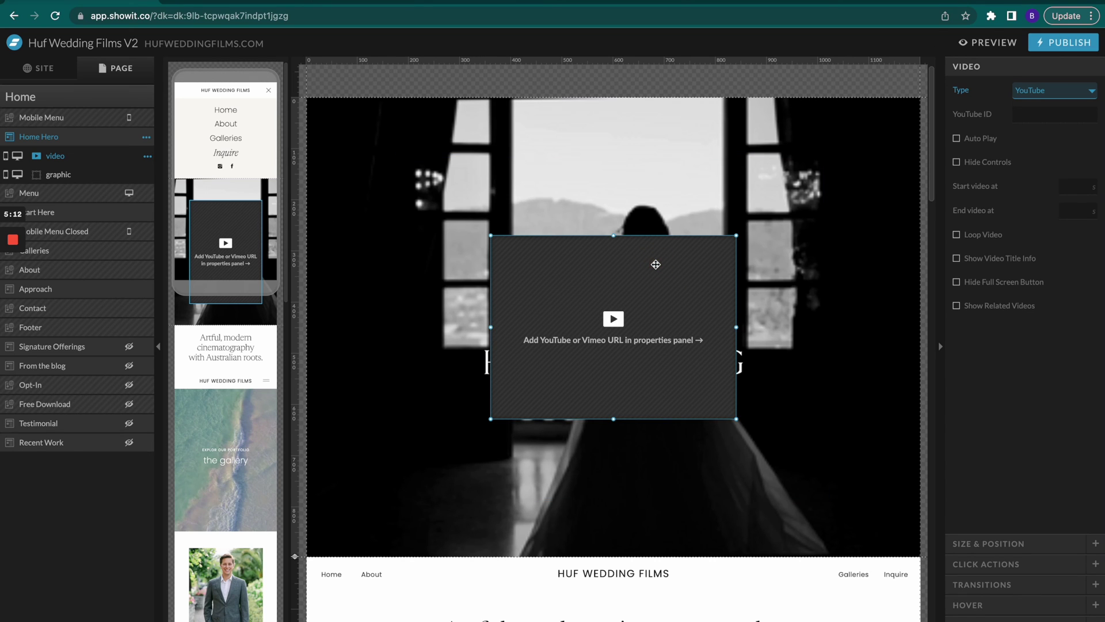
{"action": "left_click", "coordinate": [146, 137]}
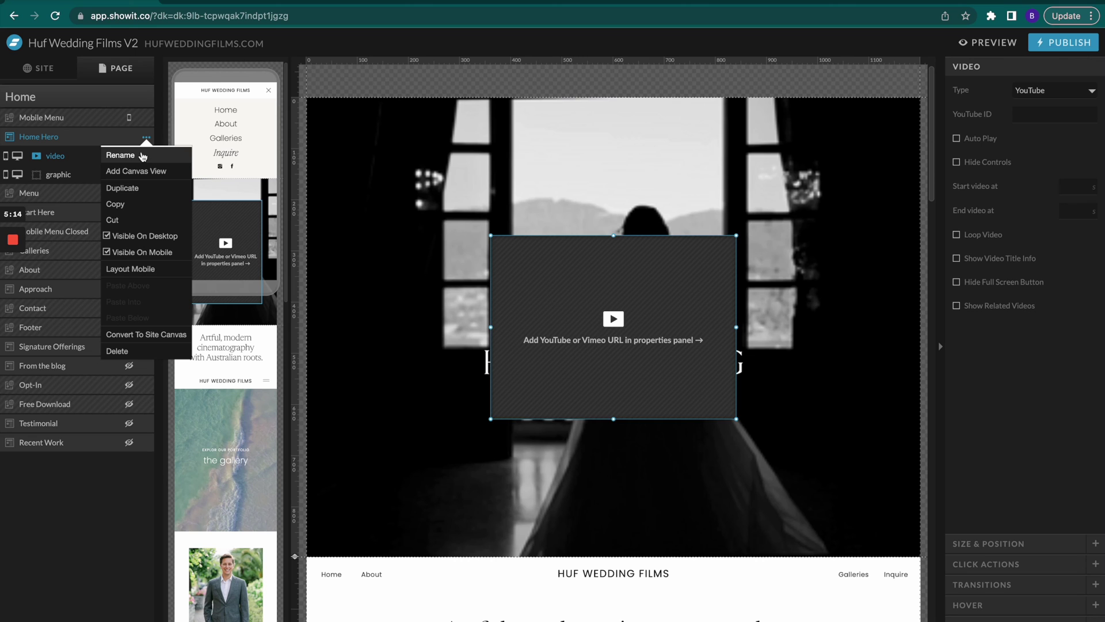
{"action": "left_click", "coordinate": [300, 163]}
Delete the trial video element and upload test_background_video.mp4 from Downloads as the Home Hero canvas background.
{"action": "key", "text": "Delete"}
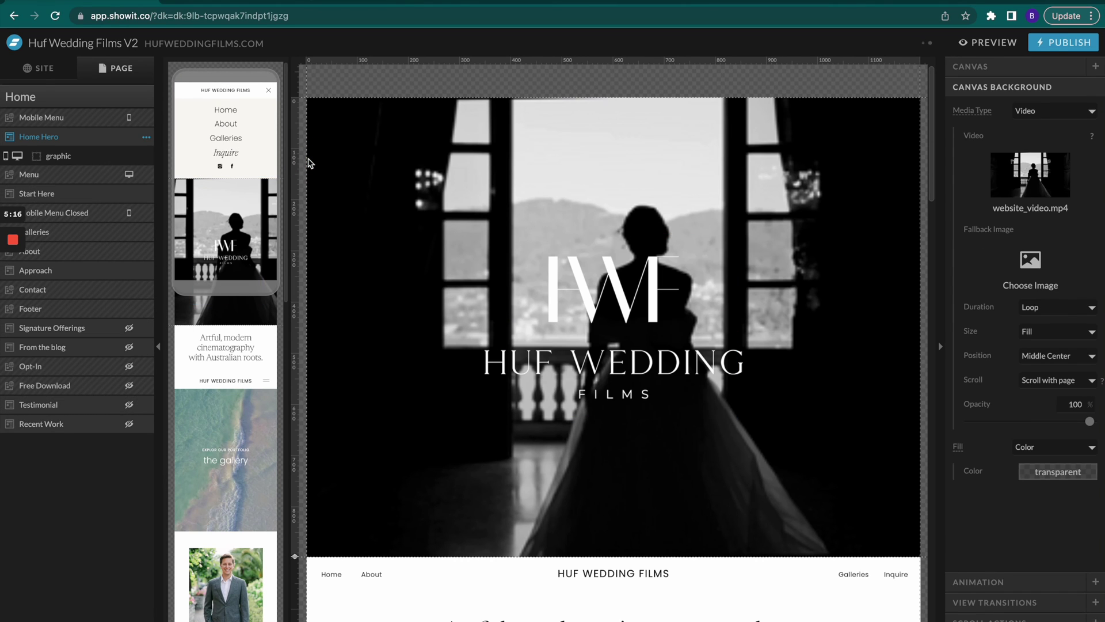
{"action": "left_click", "coordinate": [1031, 175]}
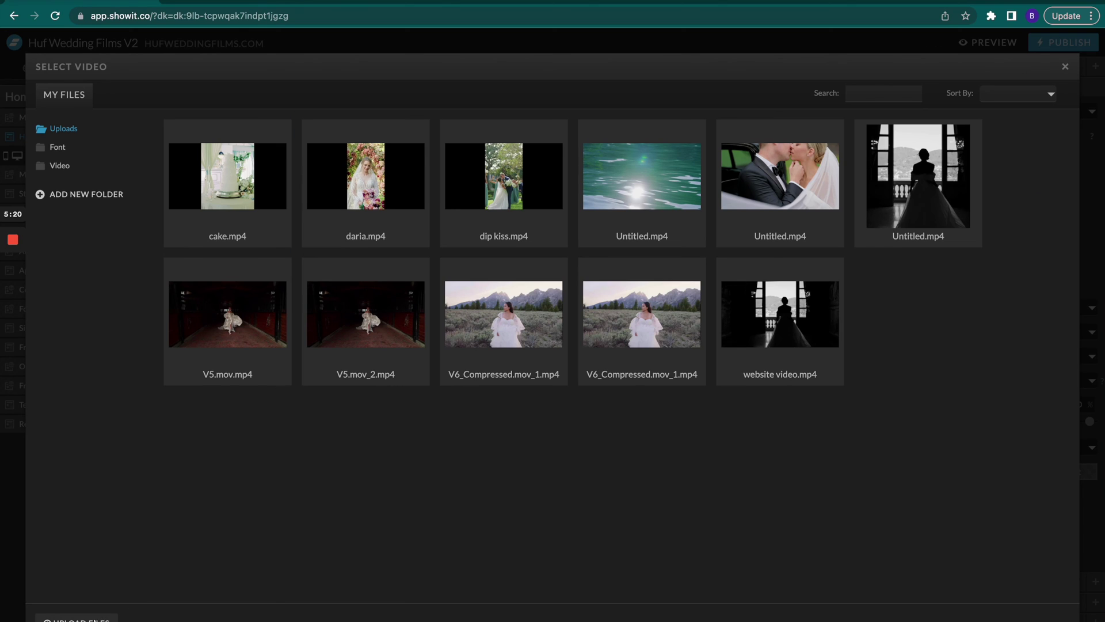
{"action": "left_click", "coordinate": [92, 618]}
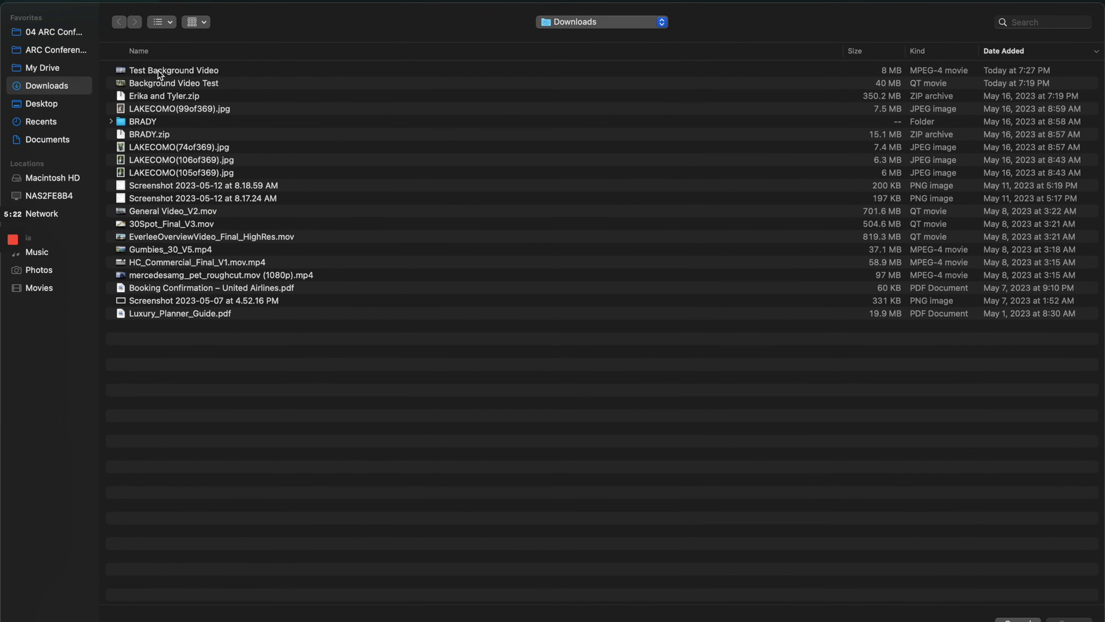
{"action": "left_click", "coordinate": [160, 72]}
{"action": "left_click", "coordinate": [1065, 618]}
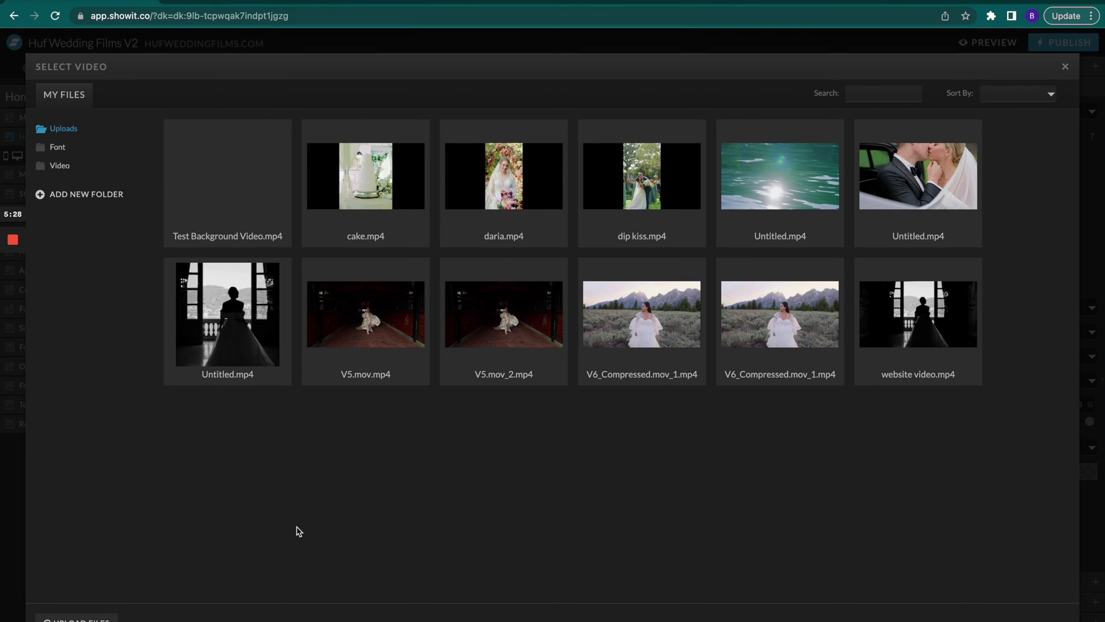
{"action": "left_click", "coordinate": [222, 177]}
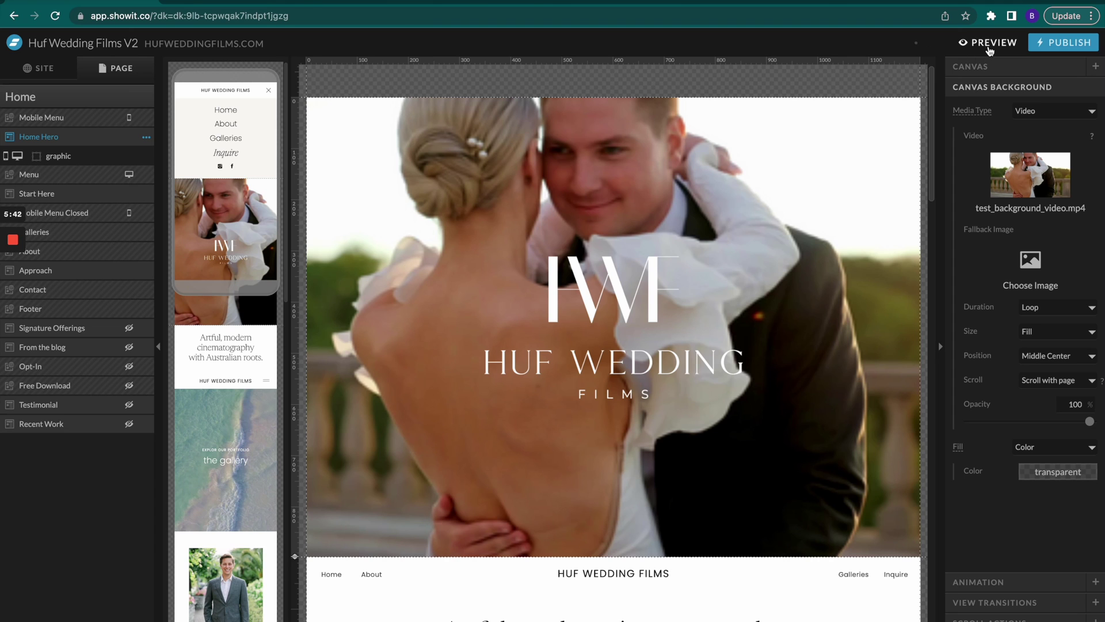
{"action": "left_click", "coordinate": [989, 46]}
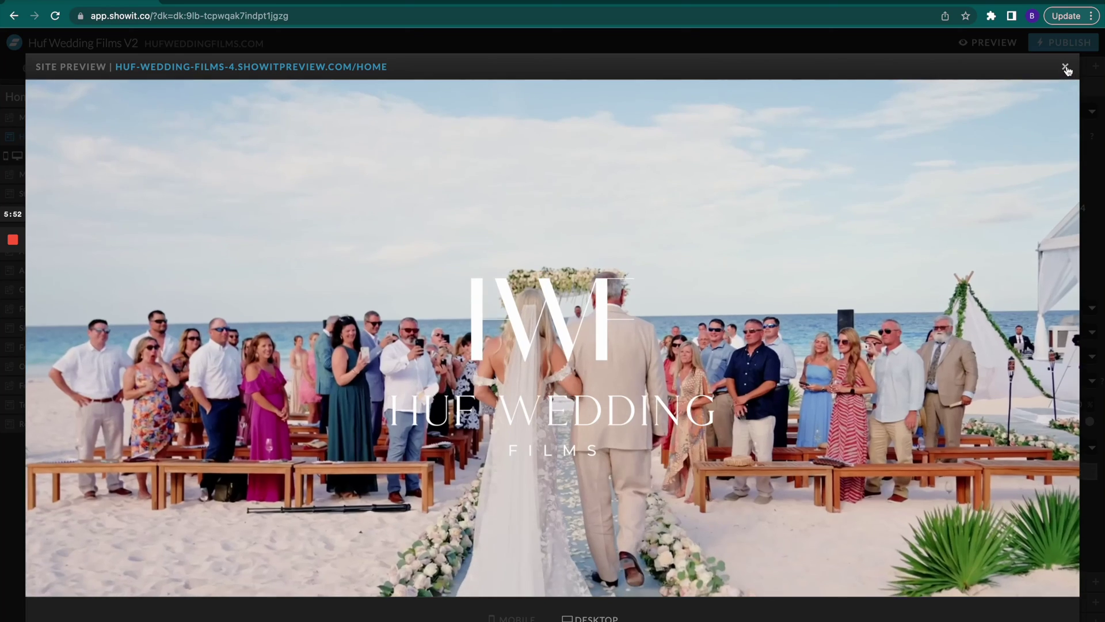
{"action": "left_click", "coordinate": [1066, 68]}
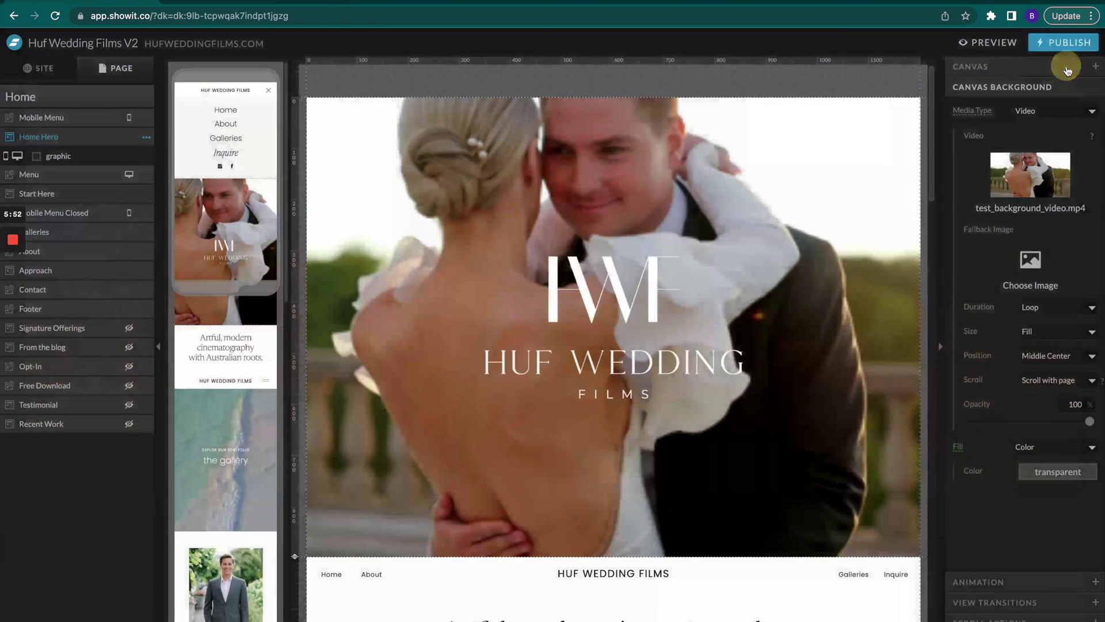